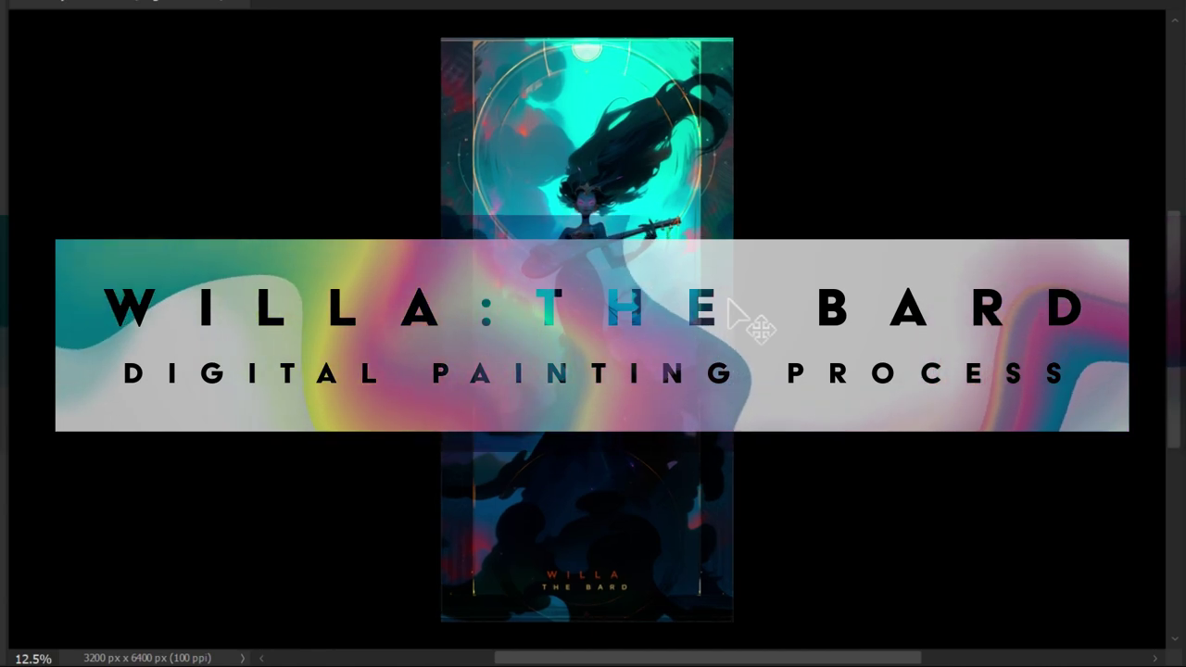
Zoom in twice on the portrait bard artwork, nudging the view slightly between zooms.
{"action": "key", "text": "ctrl+plus"}
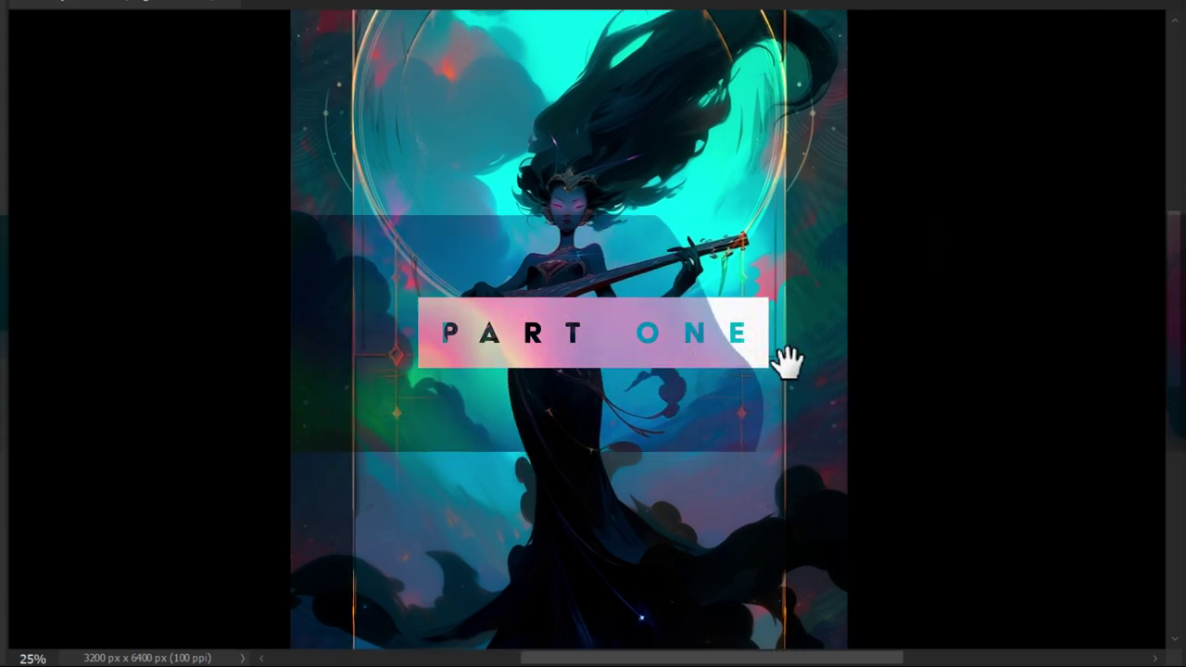
{"action": "left_click_drag", "start_coordinate": [803, 339], "coordinate": [775, 378]}
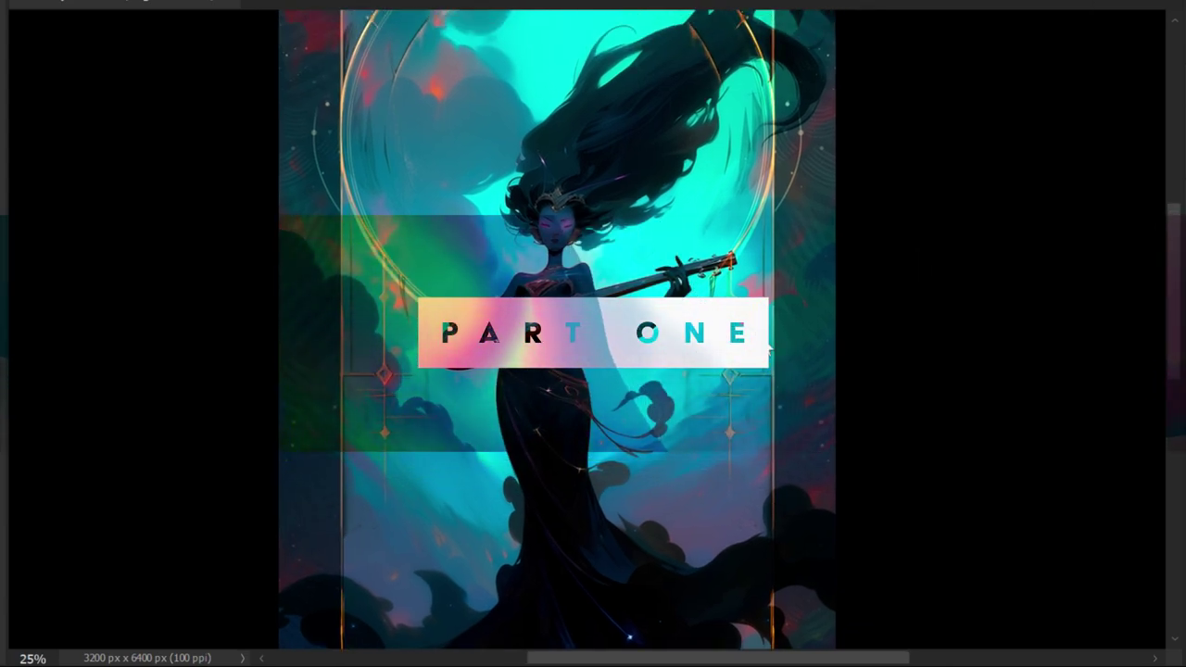
{"action": "key", "text": "ctrl+plus"}
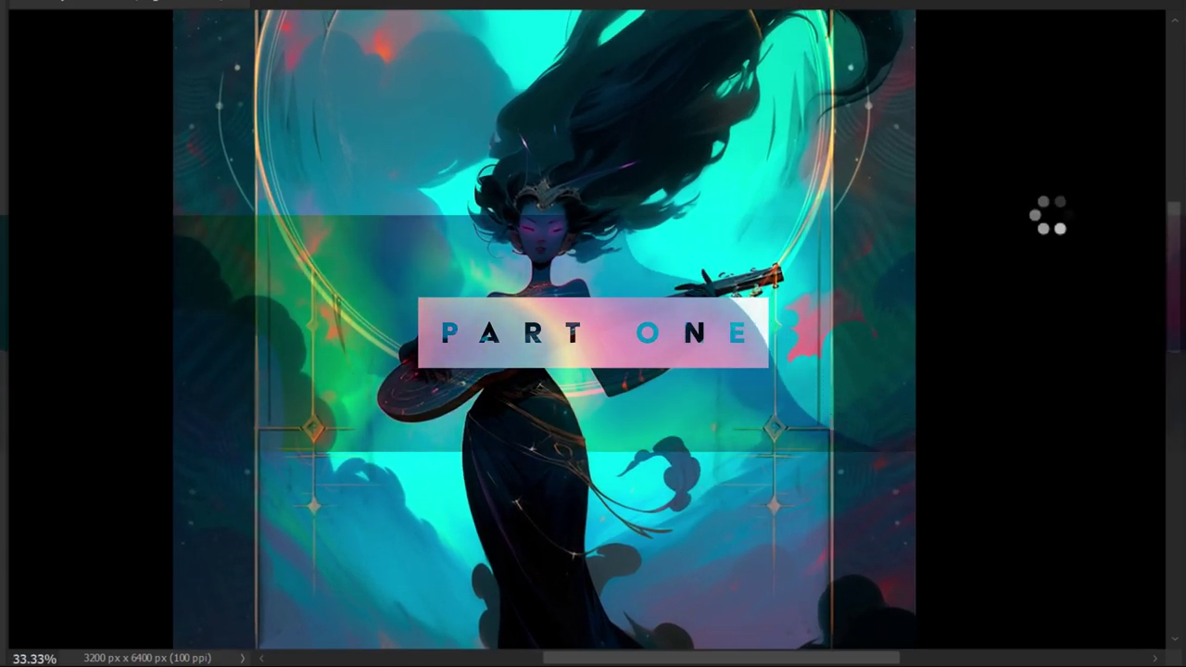
Zoom the landscape painting to 66.67%, centred on the bard's face and lute.
{"action": "key", "text": "ctrl+plus"}
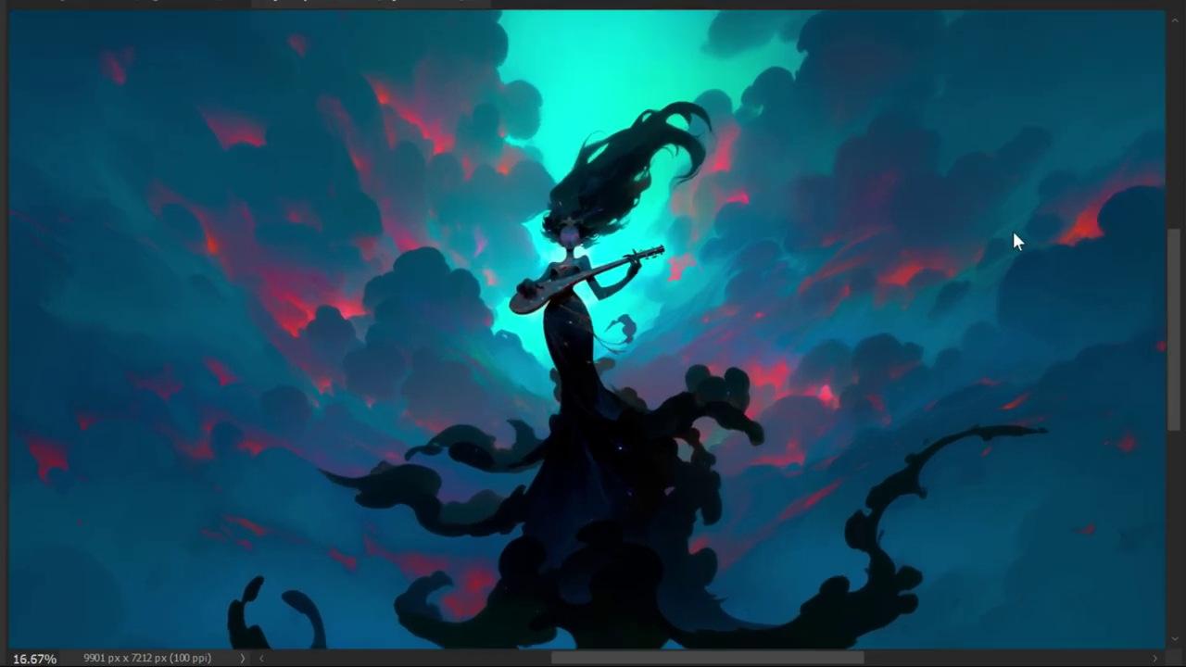
{"action": "key", "text": "ctrl+plus"}
{"action": "key", "text": "ctrl+plus"}
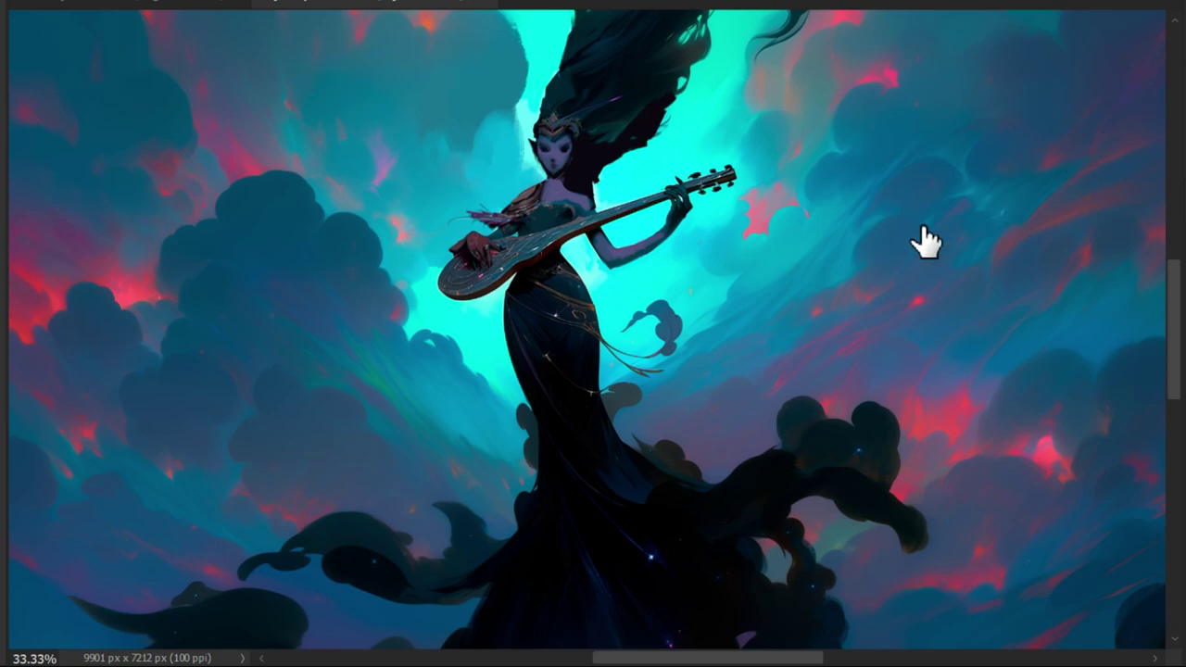
{"action": "mouse_move", "coordinate": [927, 244]}
{"action": "left_mouse_down"}
{"action": "mouse_move", "coordinate": [799, 333]}
{"action": "mouse_move", "coordinate": [794, 392]}
{"action": "left_mouse_up"}
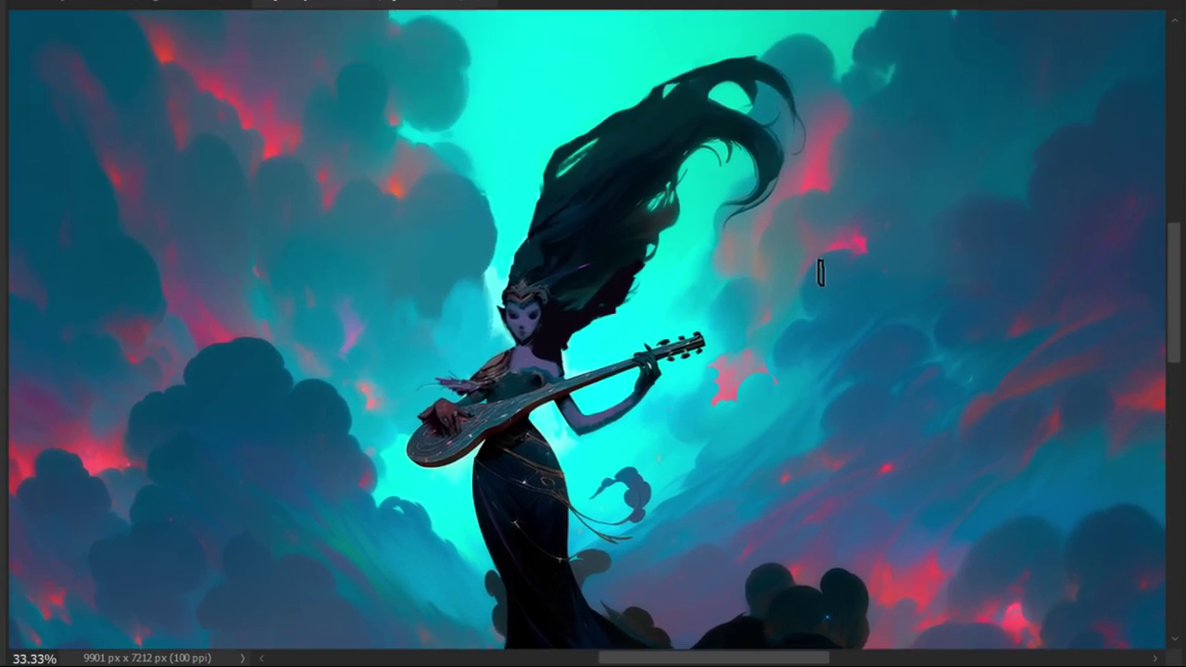
{"action": "scroll", "coordinate": [531, 358], "scroll_direction": "up", "scroll_amount": 1}
{"action": "scroll", "coordinate": [530, 357], "scroll_direction": "up", "scroll_amount": 1}
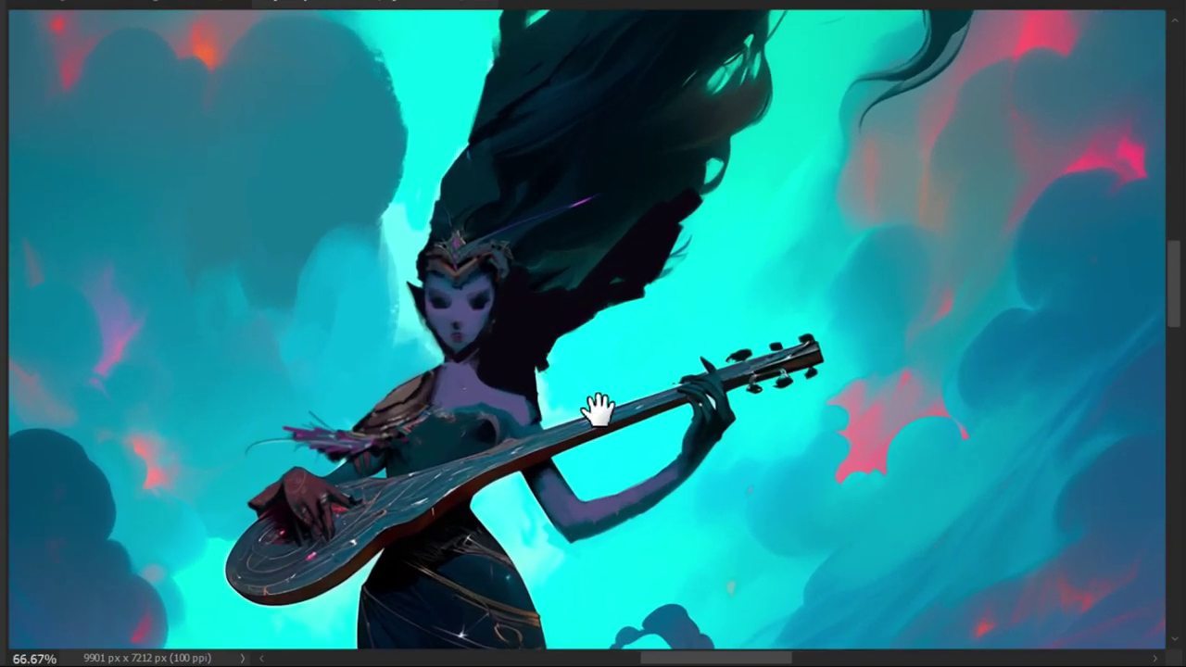
{"action": "left_click_drag", "start_coordinate": [593, 410], "coordinate": [614, 335]}
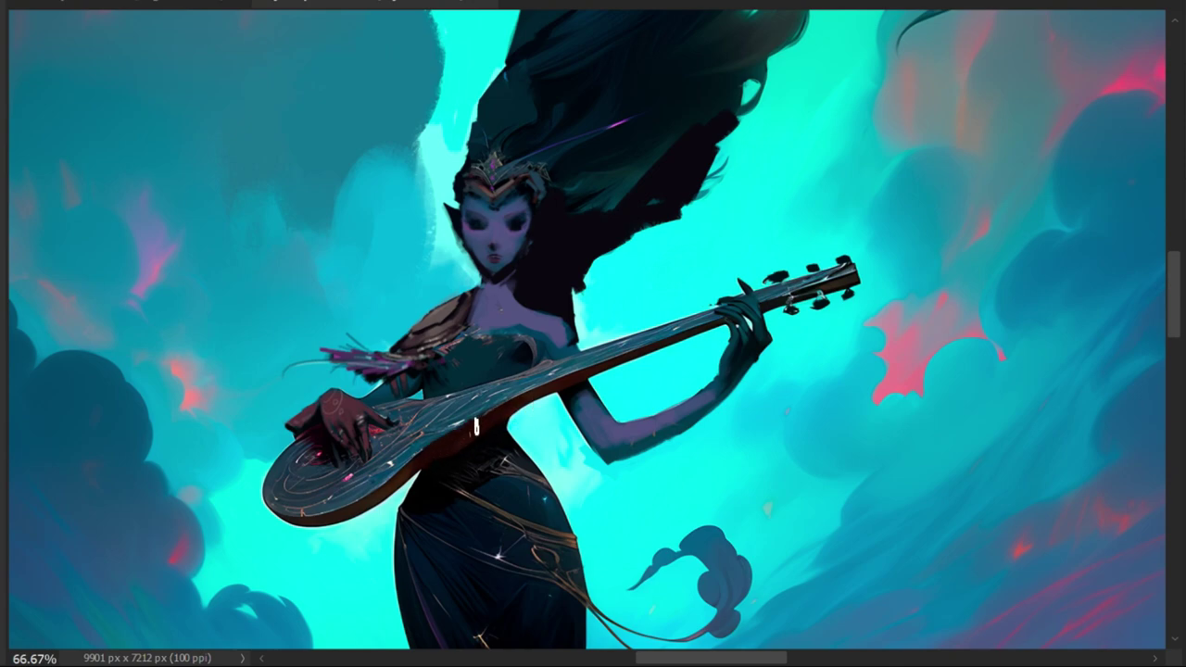
Sample colours from the lute body and the bard's face with the eyedropper for repainting.
{"action": "key", "text": "i"}
{"action": "left_click", "coordinate": [433, 472], "text": "alt"}
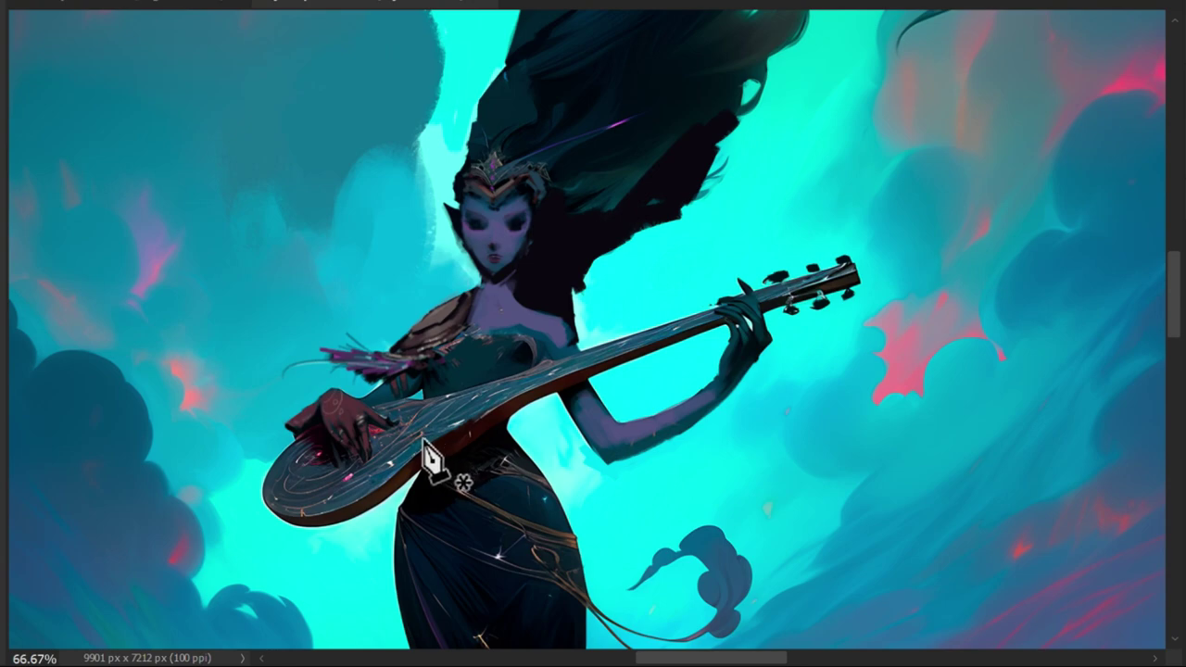
{"action": "key", "text": "t"}
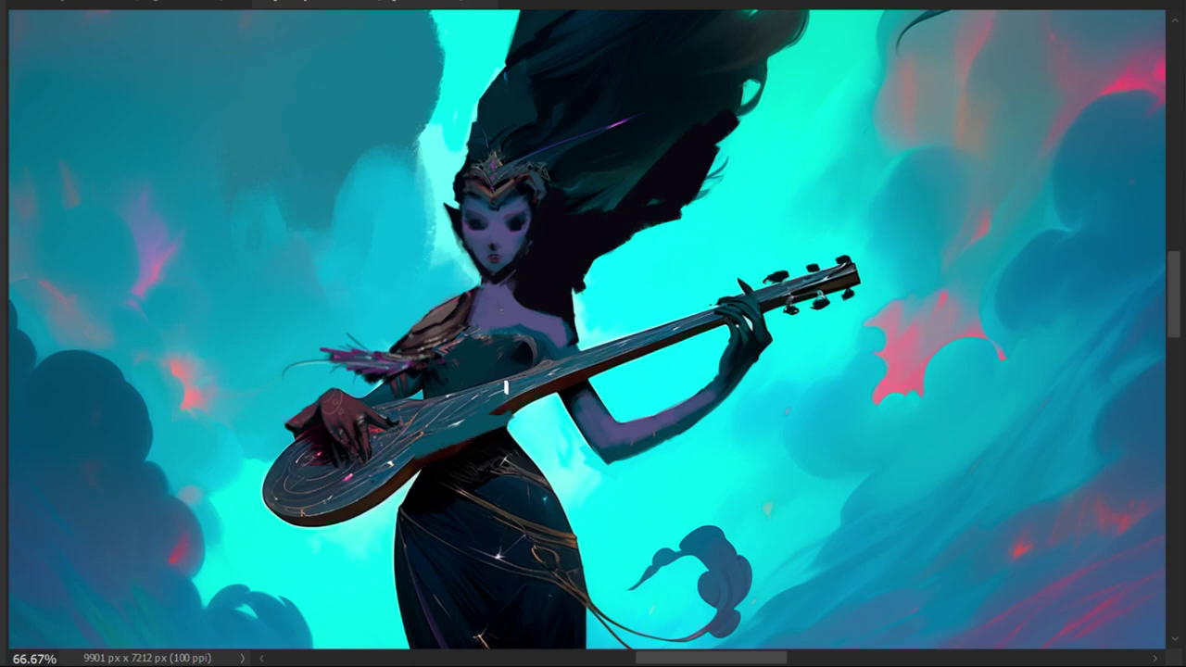
{"action": "key", "text": "v"}
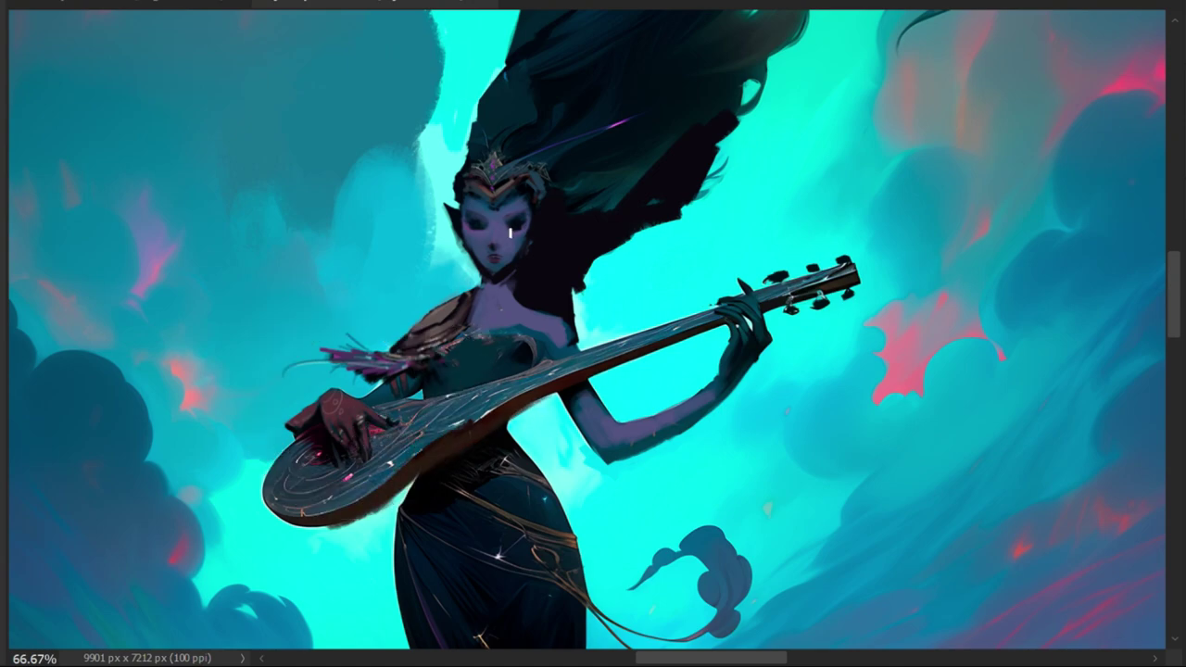
{"action": "key", "text": "i"}
{"action": "scroll", "coordinate": [511, 278], "scroll_direction": "up", "scroll_amount": 1, "text": "ctrl"}
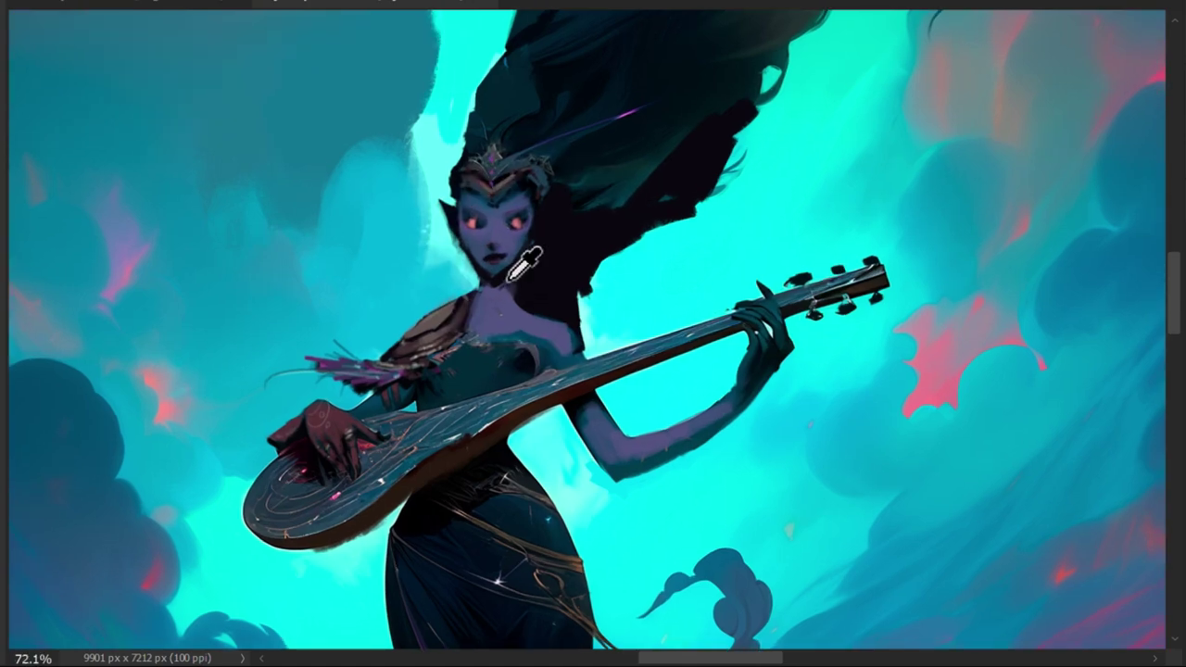
{"action": "scroll", "coordinate": [511, 278], "scroll_direction": "up", "scroll_amount": 2, "text": "ctrl"}
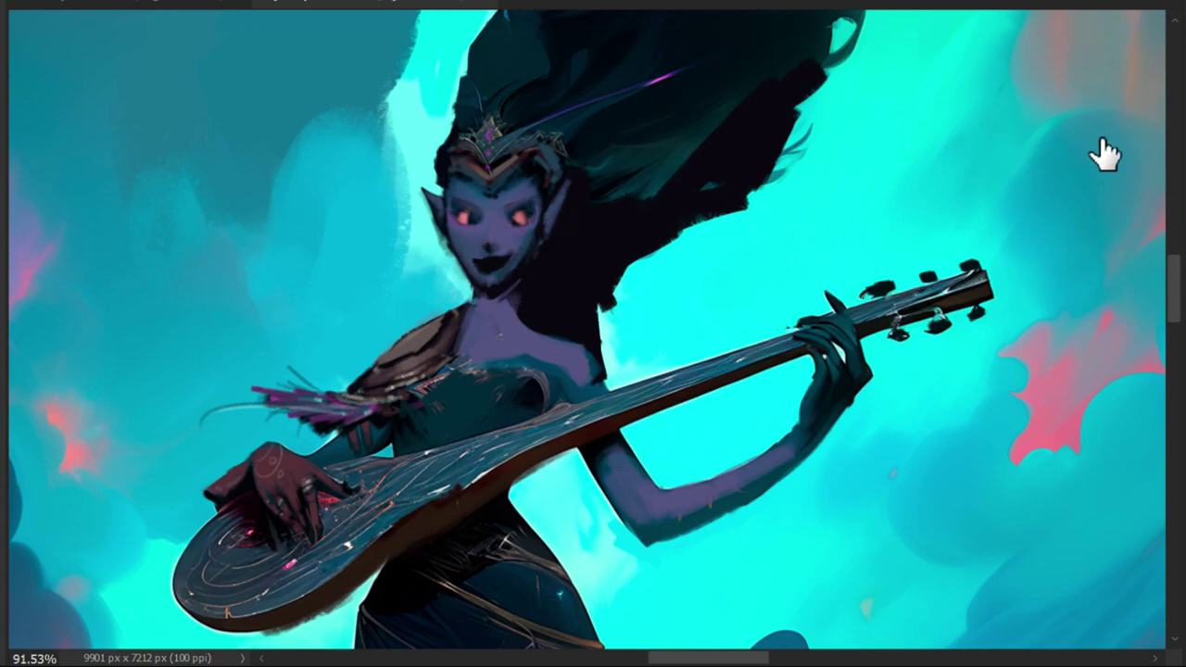
With a smaller brush, paint skin tone over the glowing red eyes to close them.
{"action": "key", "text": "bracketleft"}
{"action": "key", "text": "bracketleft"}
{"action": "key", "text": "bracketleft"}
{"action": "mouse_move", "coordinate": [526, 217]}
{"action": "left_mouse_down"}
{"action": "mouse_move", "coordinate": [514, 228]}
{"action": "mouse_move", "coordinate": [459, 209]}
{"action": "left_mouse_up"}
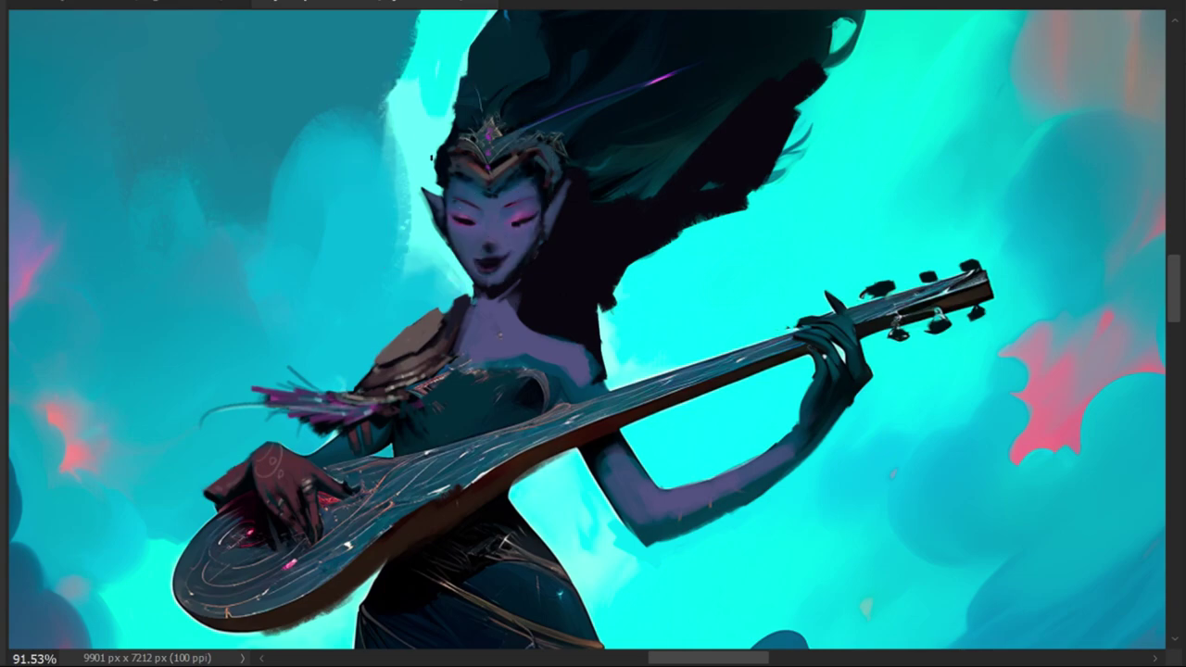
{"action": "left_click_drag", "start_coordinate": [436, 162], "coordinate": [540, 359]}
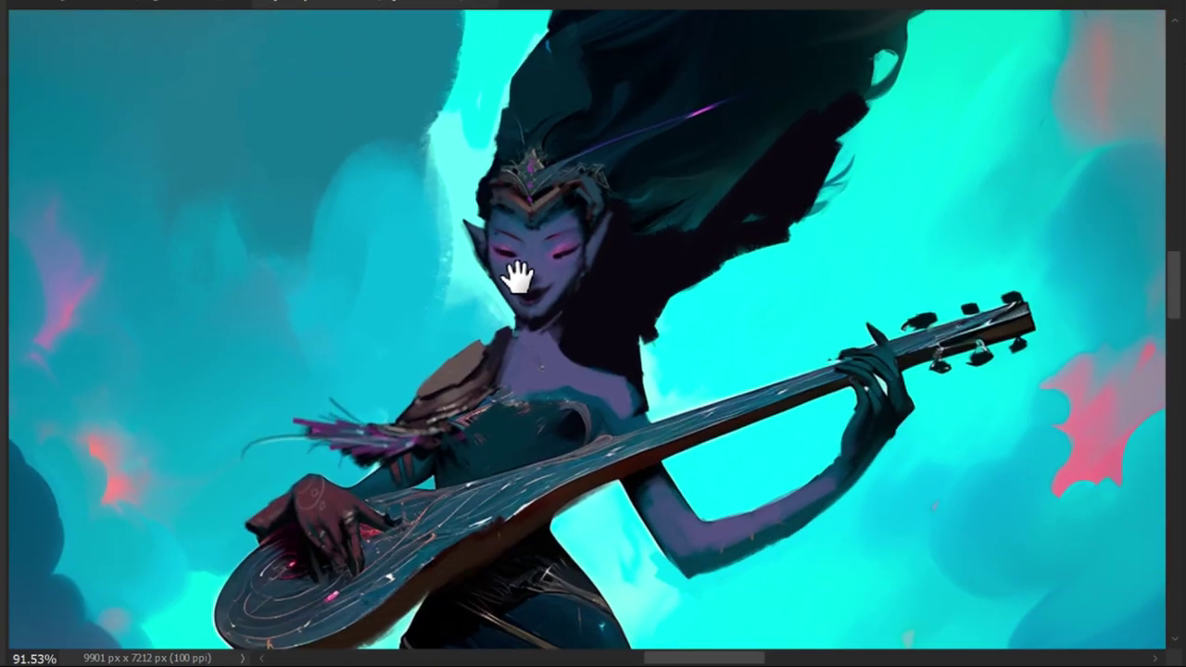
Add dark hair strokes beside the head and crown, plus faint dark strokes along the jaw.
{"action": "scroll", "coordinate": [540, 360], "scroll_direction": "up", "scroll_amount": 2}
{"action": "scroll", "coordinate": [519, 306], "scroll_direction": "down", "scroll_amount": 5}
{"action": "scroll", "coordinate": [492, 238], "scroll_direction": "up", "scroll_amount": 4}
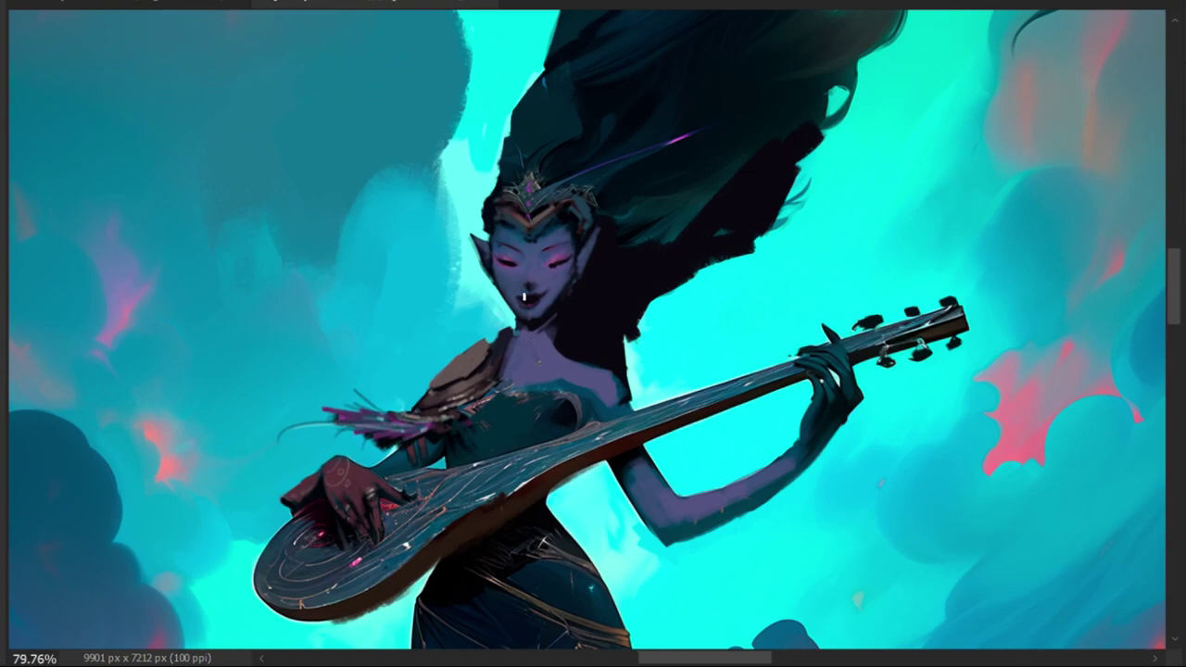
{"action": "mouse_move", "coordinate": [492, 238]}
{"action": "left_mouse_down"}
{"action": "mouse_move", "coordinate": [480, 194]}
{"action": "mouse_move", "coordinate": [505, 157]}
{"action": "left_mouse_up"}
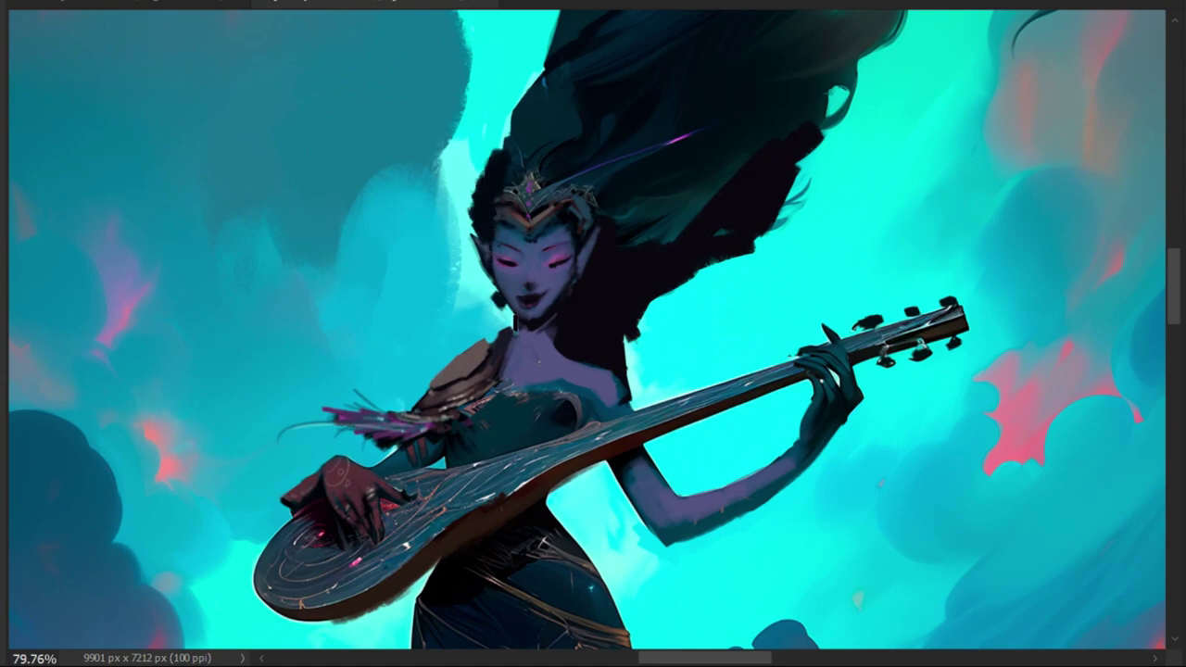
{"action": "left_click_drag", "start_coordinate": [500, 294], "coordinate": [492, 314]}
Compare before and after with undo/redo, then zoom out to view the whole figure.
{"action": "key", "text": "v"}
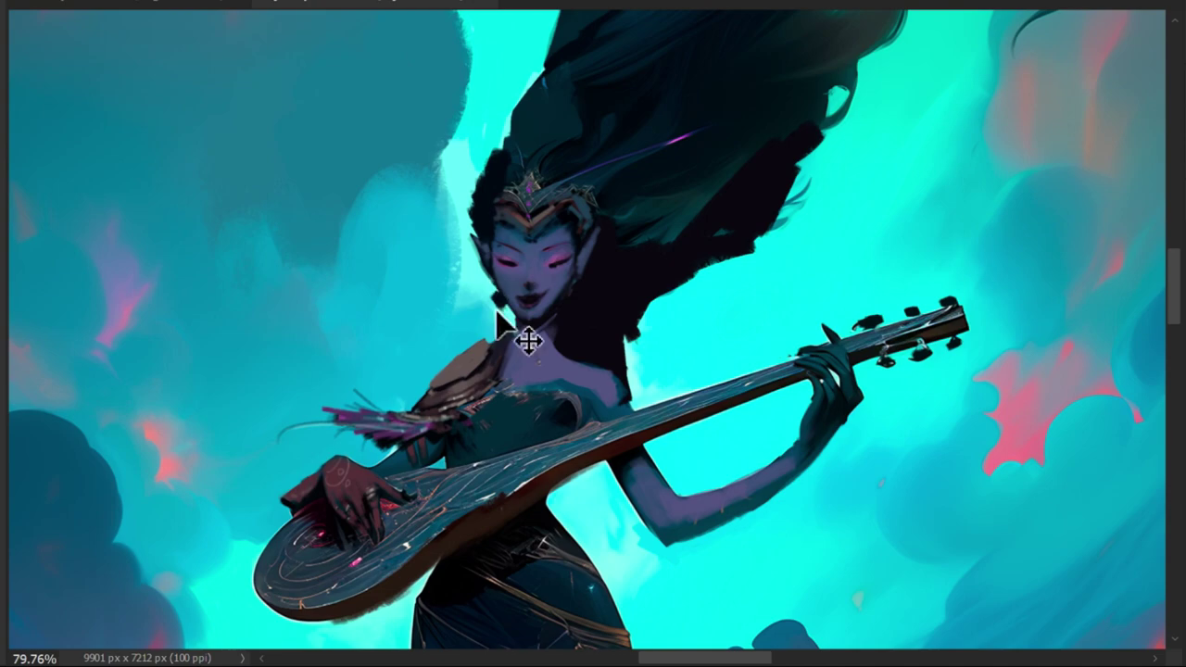
{"action": "key", "text": "ctrl+z"}
{"action": "key", "text": "ctrl+shift+z"}
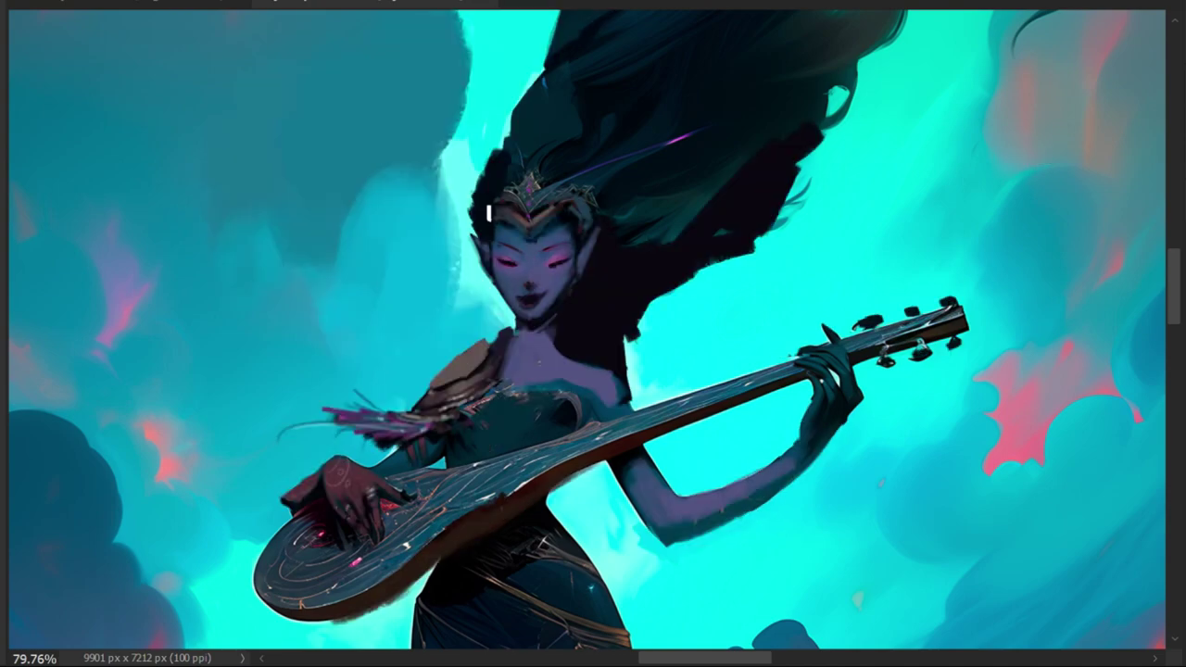
{"action": "key", "text": "ctrl+z"}
{"action": "key", "text": "ctrl+shift+z"}
{"action": "key", "text": "minus"}
{"action": "key", "text": "minus"}
{"action": "key", "text": "minus"}
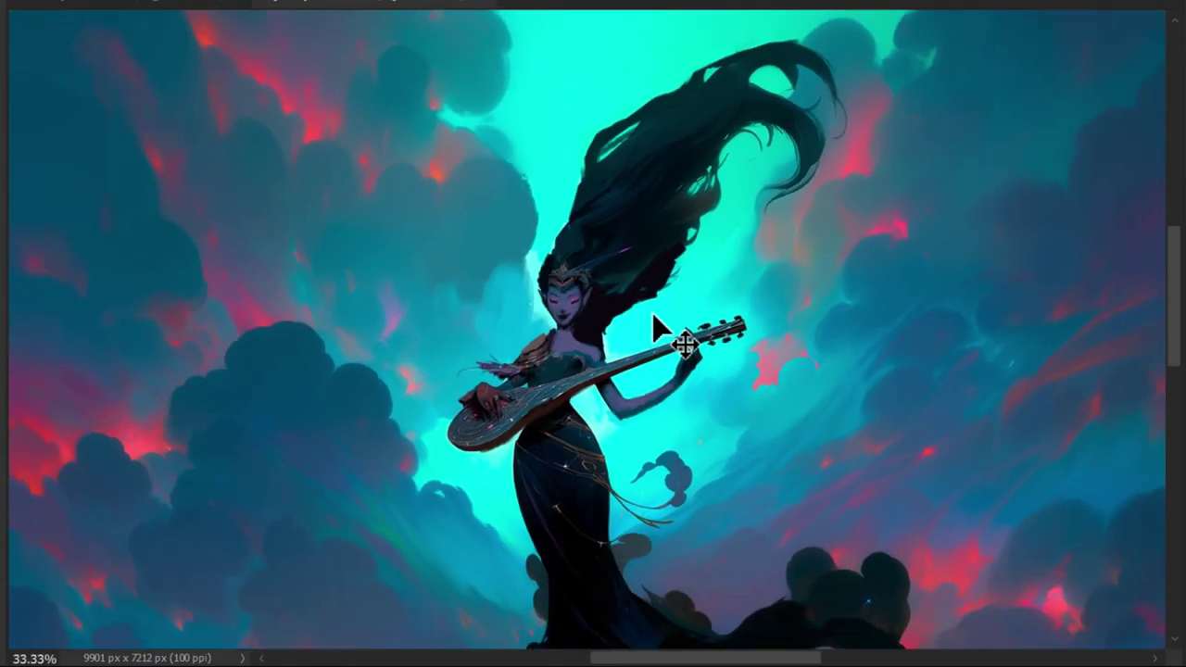
Paint lighter bluish strands through the hair and a light highlight beside the face.
{"action": "left_click_drag", "start_coordinate": [700, 295], "coordinate": [612, 246]}
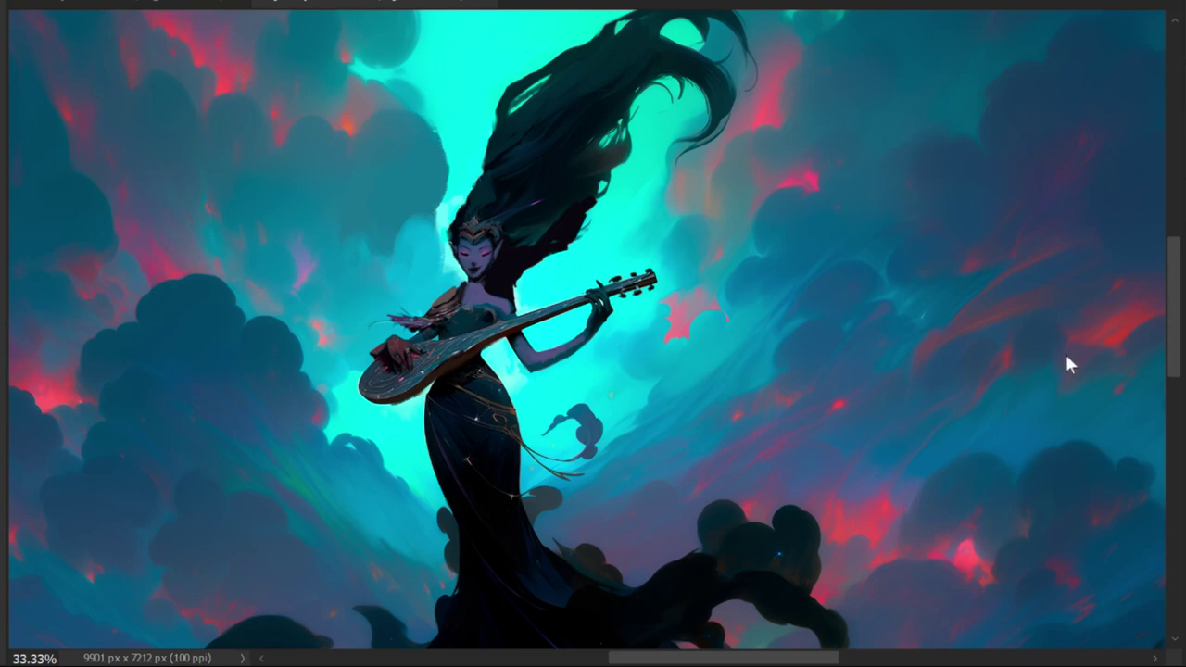
{"action": "mouse_move", "coordinate": [483, 215]}
{"action": "left_mouse_down"}
{"action": "mouse_move", "coordinate": [538, 126]}
{"action": "mouse_move", "coordinate": [603, 105]}
{"action": "mouse_move", "coordinate": [503, 203]}
{"action": "mouse_move", "coordinate": [527, 225]}
{"action": "mouse_move", "coordinate": [519, 265]}
{"action": "mouse_move", "coordinate": [537, 244]}
{"action": "left_mouse_up"}
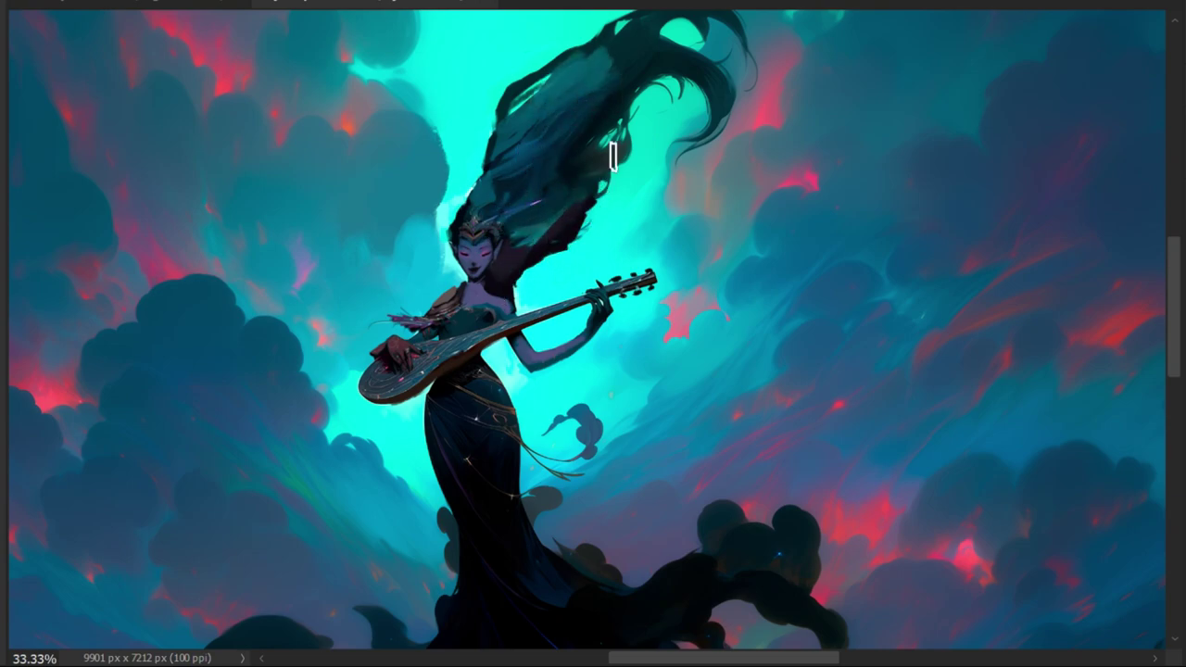
{"action": "mouse_move", "coordinate": [612, 154]}
{"action": "left_mouse_down"}
{"action": "mouse_move", "coordinate": [621, 101]}
{"action": "mouse_move", "coordinate": [580, 267]}
{"action": "left_mouse_up"}
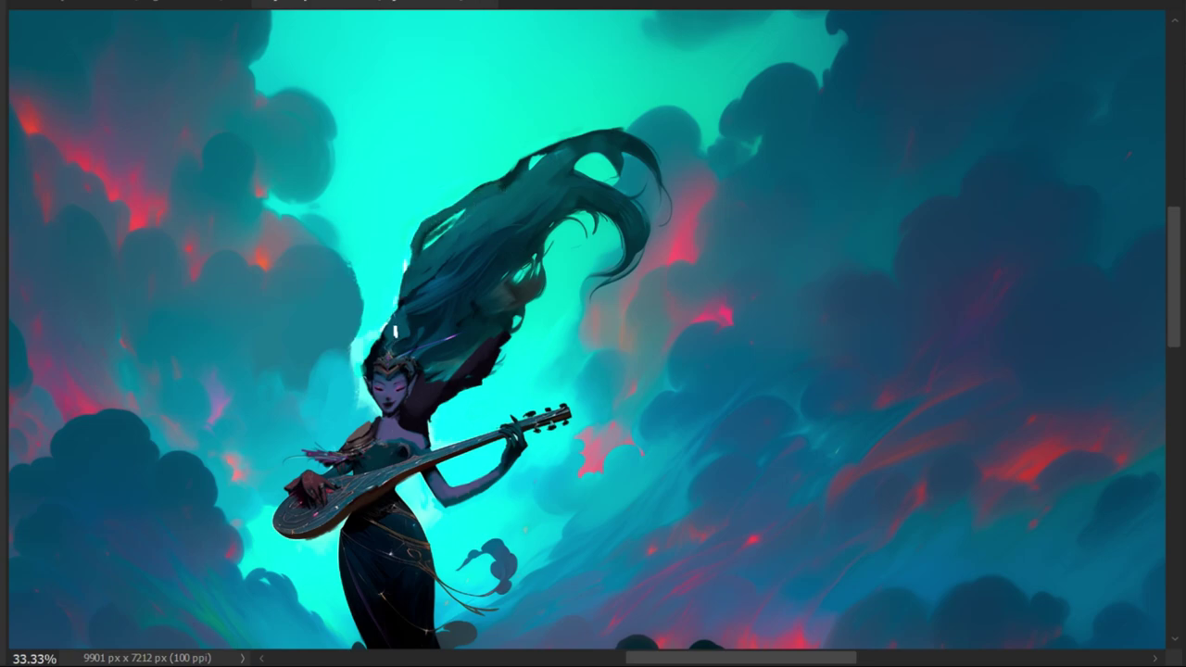
{"action": "left_click_drag", "start_coordinate": [408, 255], "coordinate": [380, 361]}
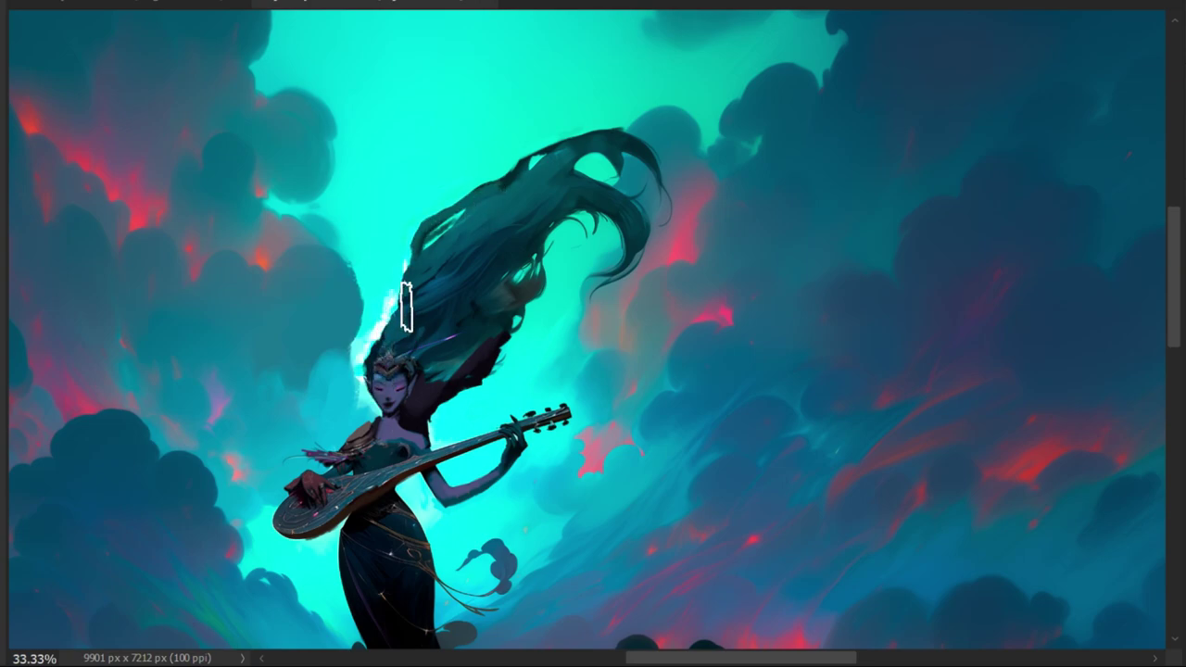
Shrink the brush and shift the selected hair strand slightly upward with the Move tool.
{"action": "scroll", "coordinate": [526, 366], "scroll_direction": "up", "scroll_amount": 1}
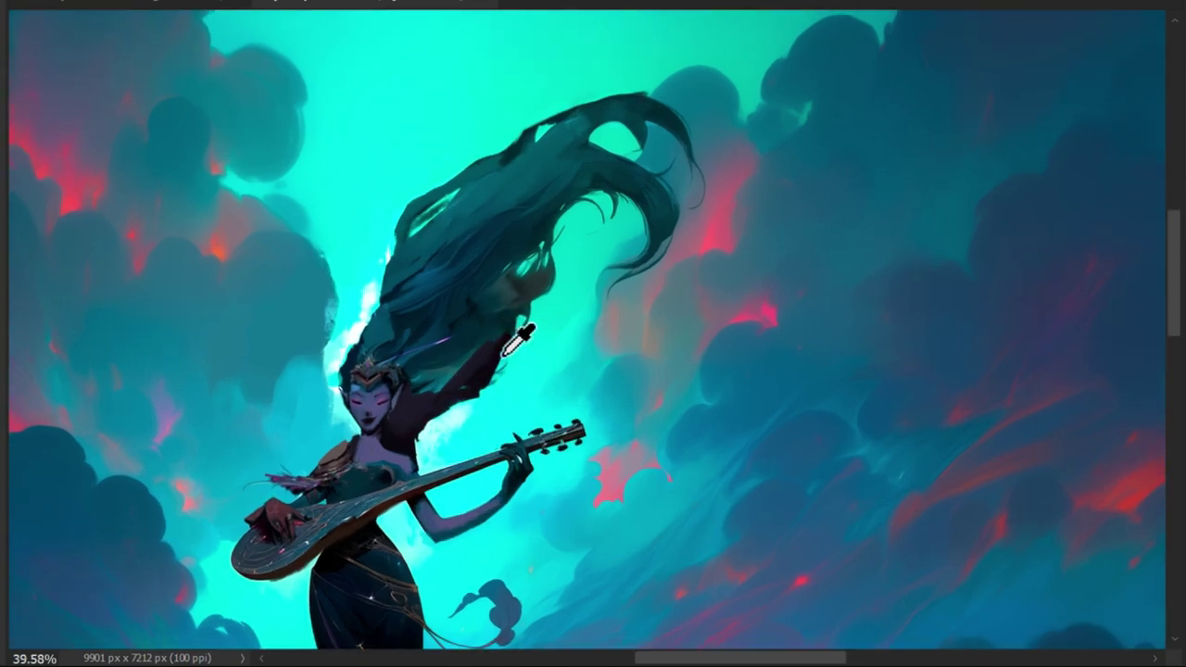
{"action": "scroll", "coordinate": [526, 366], "scroll_direction": "down", "scroll_amount": 3}
{"action": "scroll", "coordinate": [523, 353], "scroll_direction": "down", "scroll_amount": 1}
{"action": "scroll", "coordinate": [522, 325], "scroll_direction": "up", "scroll_amount": 3}
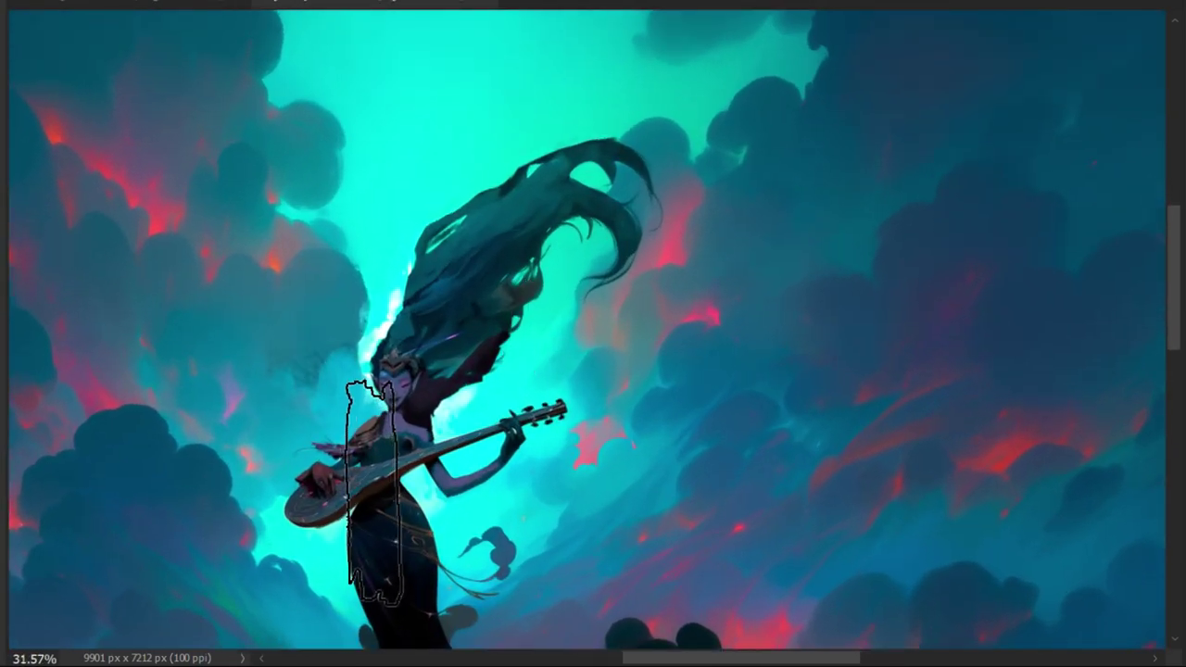
{"action": "key", "text": "bracketleft"}
{"action": "key", "text": "bracketleft"}
{"action": "key", "text": "bracketleft"}
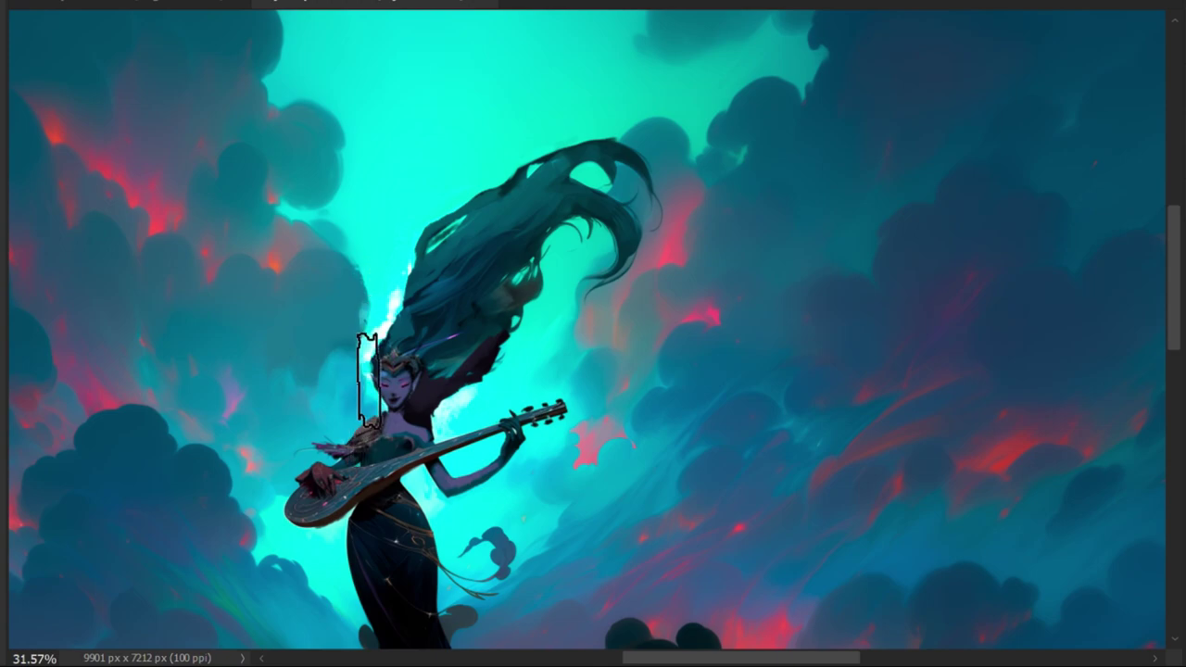
{"action": "key", "text": "t"}
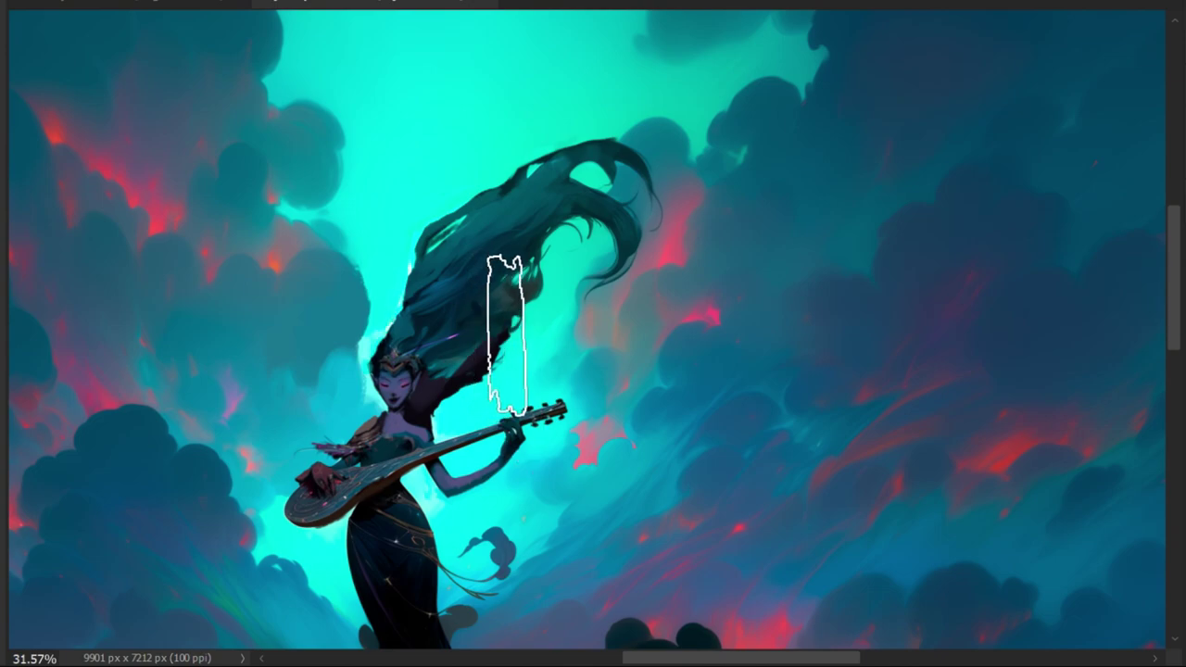
{"action": "left_click_drag", "start_coordinate": [503, 273], "coordinate": [541, 337]}
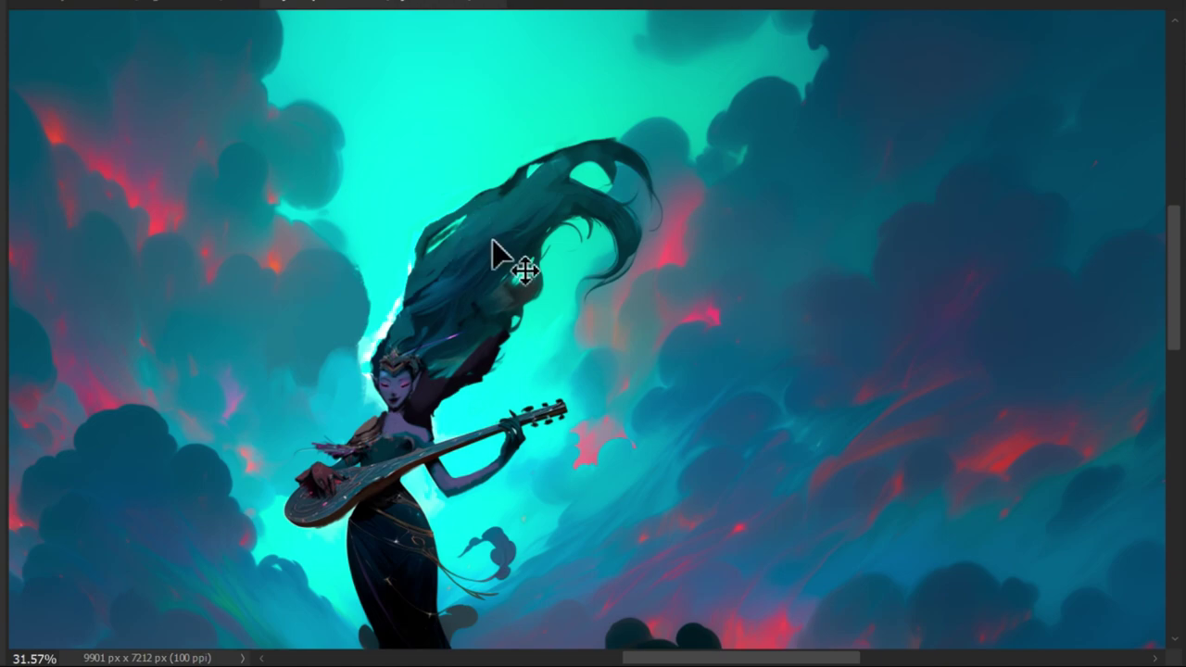
Zoom onto the mane, shrink the brush, and paint red-purple tones into the hair.
{"action": "key", "text": "ctrl+minus"}
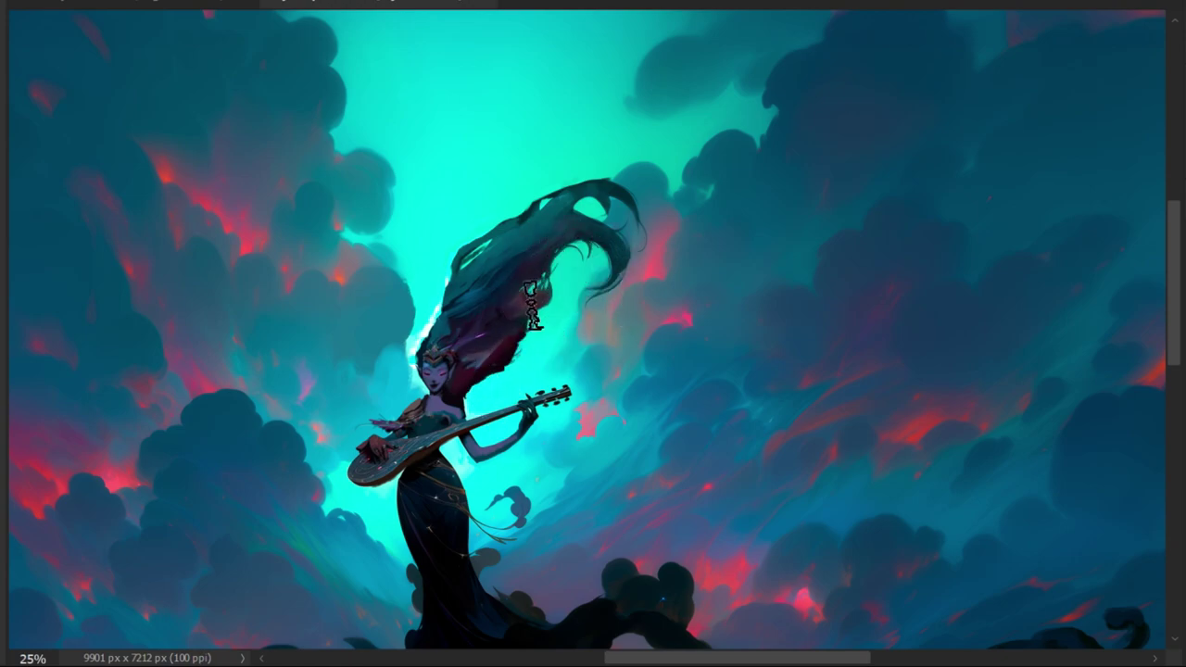
{"action": "scroll", "coordinate": [489, 376], "scroll_direction": "up", "scroll_amount": 1}
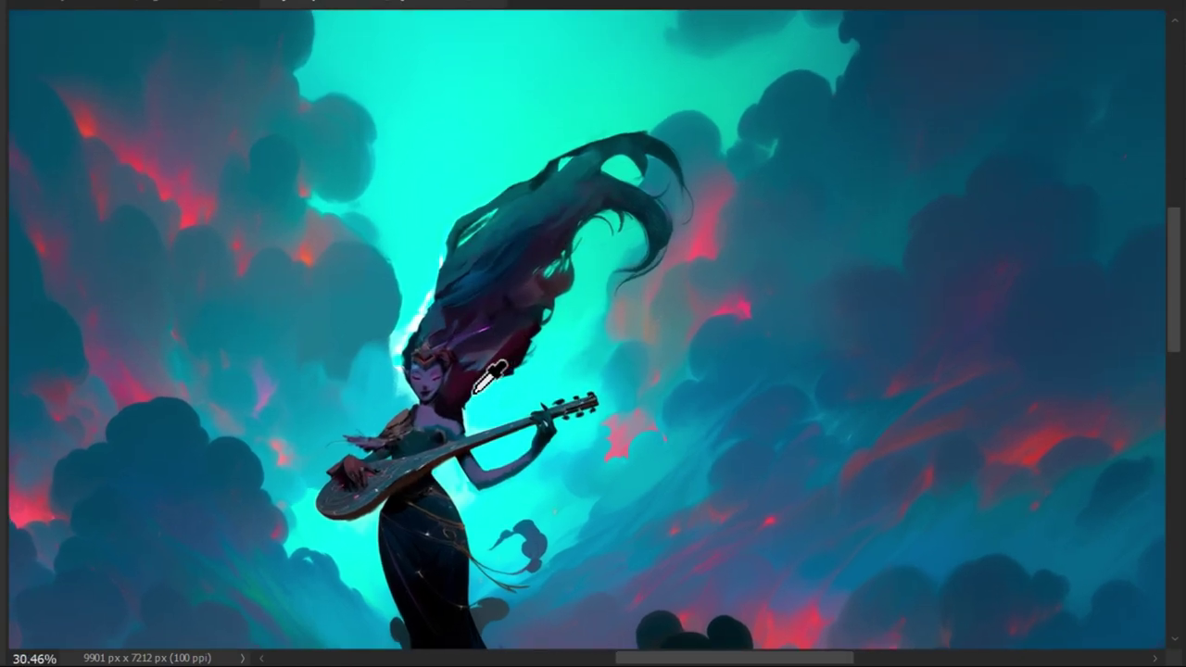
{"action": "scroll", "coordinate": [483, 376], "scroll_direction": "up", "scroll_amount": 1}
{"action": "scroll", "coordinate": [491, 334], "scroll_direction": "down", "scroll_amount": 3}
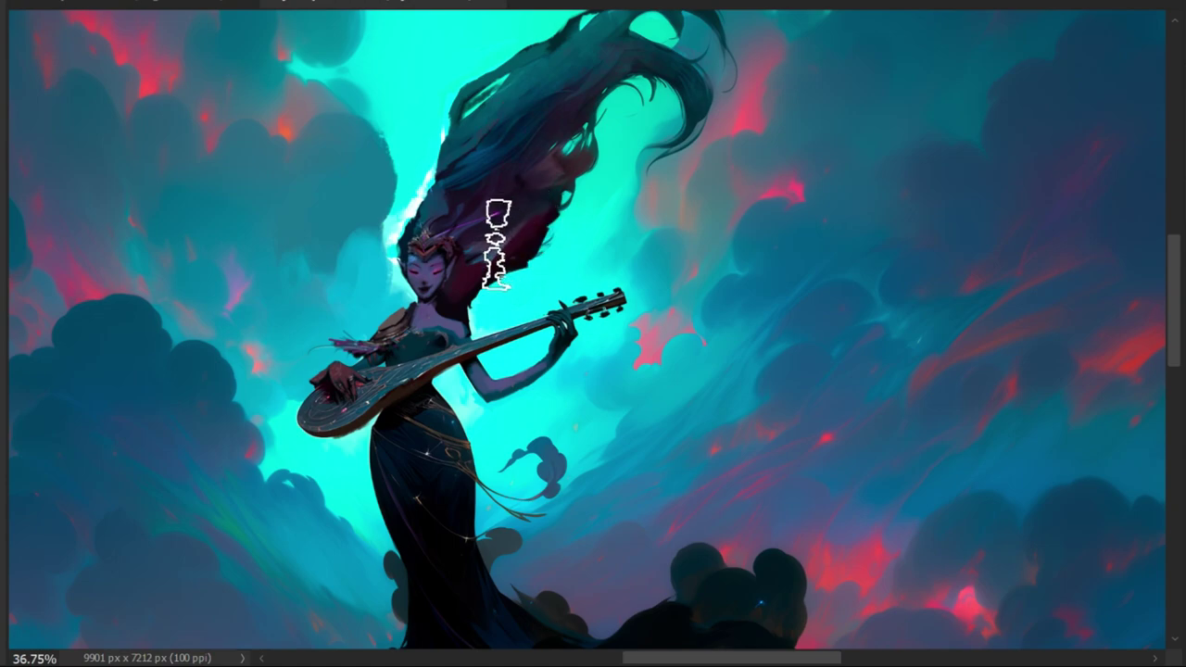
{"action": "key", "text": "bracketleft"}
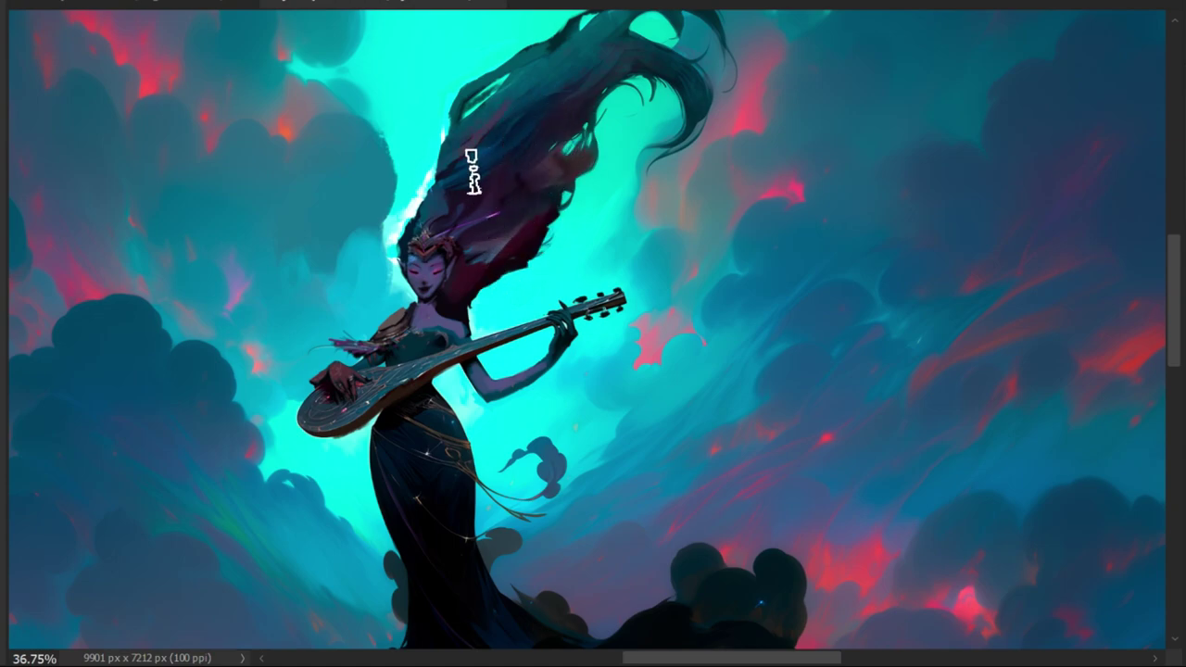
{"action": "left_click_drag", "start_coordinate": [582, 121], "coordinate": [550, 217]}
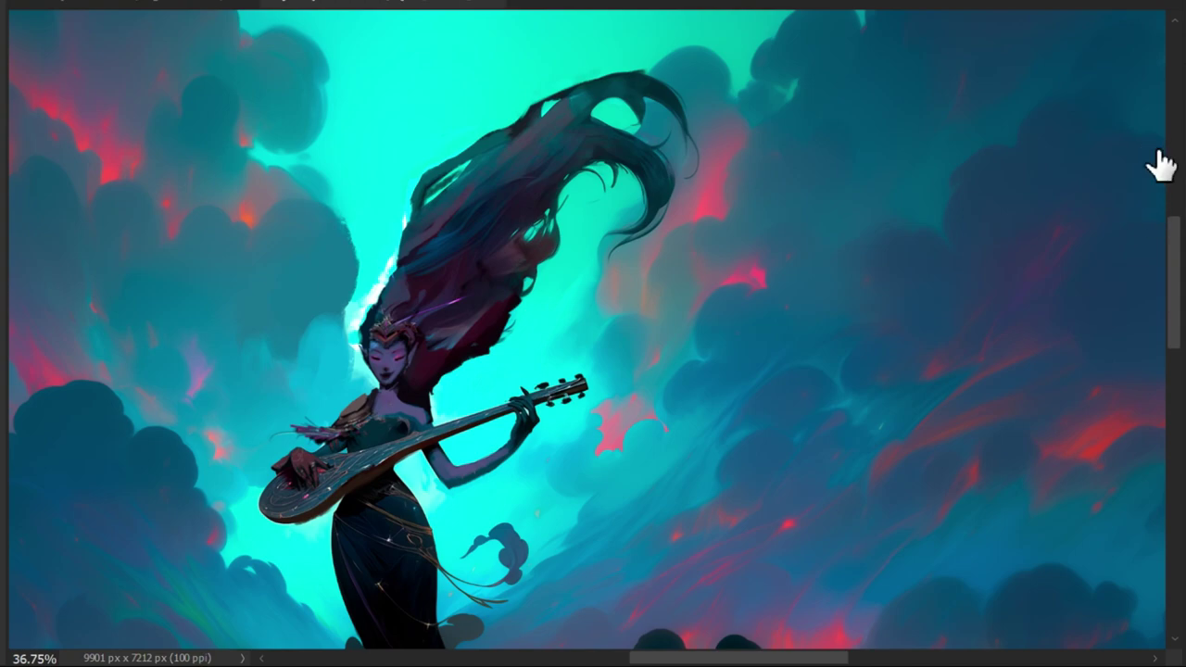
Sample the hair colour with the colour picker and zoom in on the head and lute.
{"action": "left_click", "coordinate": [383, 252]}
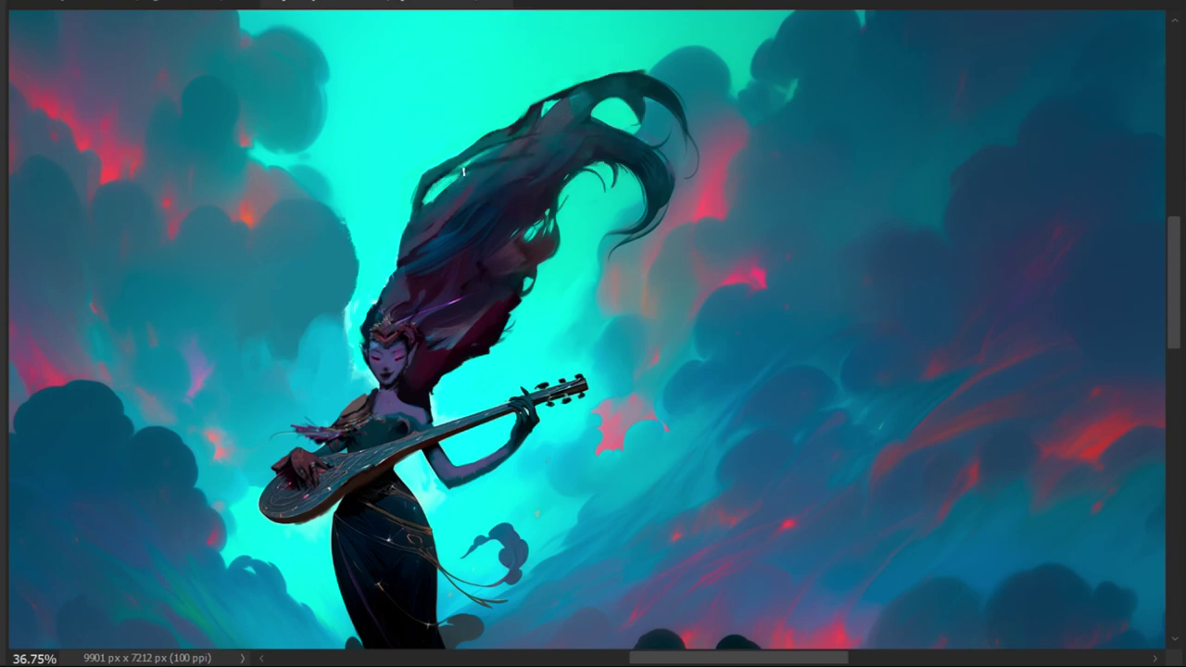
{"action": "scroll", "coordinate": [462, 275], "scroll_direction": "up", "scroll_amount": 3}
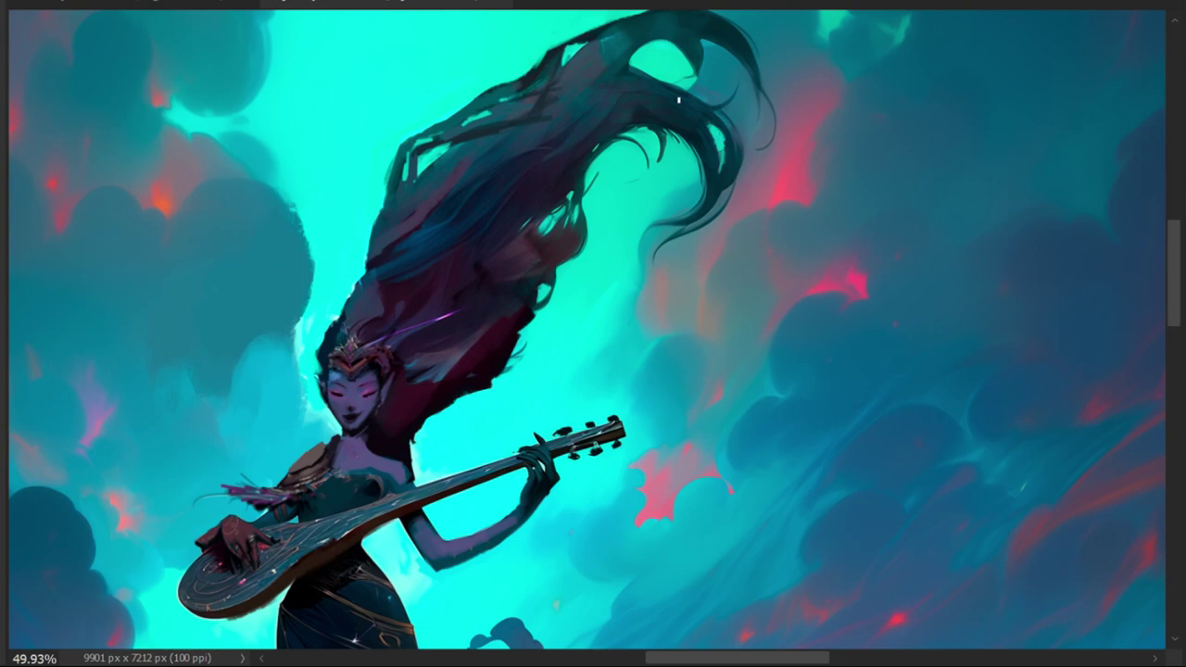
Paint a thin dark wisp flicking up above the hair, then zoom out to the whole composition.
{"action": "left_click_drag", "start_coordinate": [732, 226], "coordinate": [715, 291]}
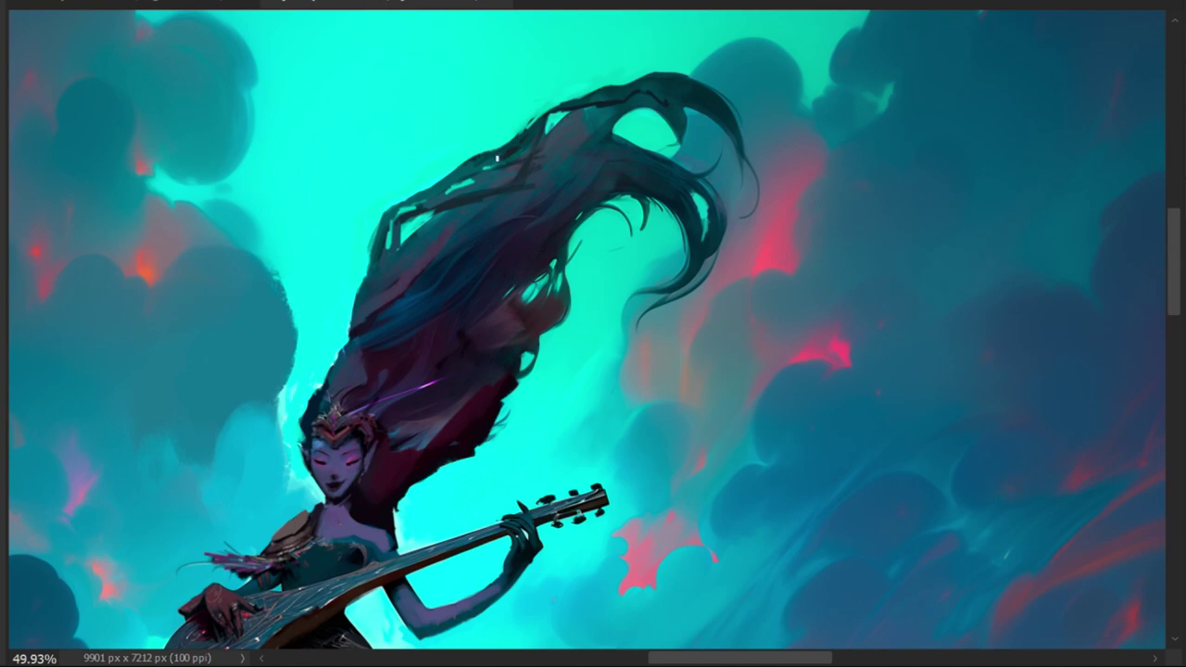
{"action": "mouse_move", "coordinate": [470, 156]}
{"action": "left_mouse_down"}
{"action": "mouse_move", "coordinate": [488, 141]}
{"action": "mouse_move", "coordinate": [464, 141]}
{"action": "mouse_move", "coordinate": [474, 113]}
{"action": "left_mouse_up"}
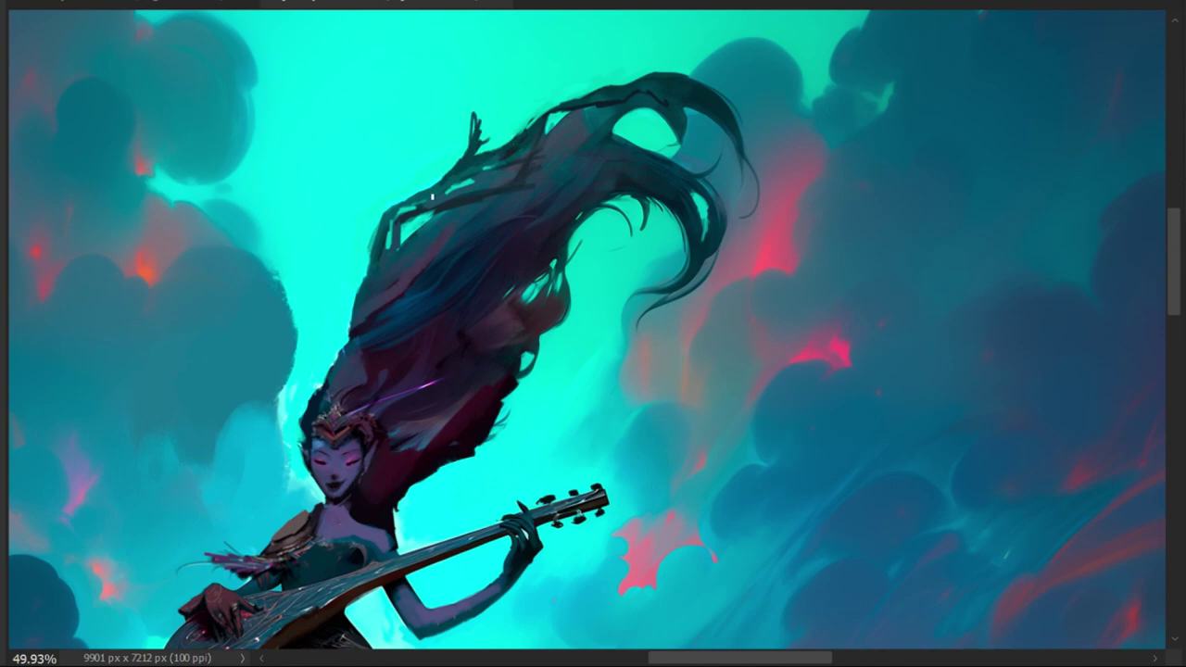
{"action": "key", "text": "ctrl+minus"}
{"action": "key", "text": "ctrl+minus"}
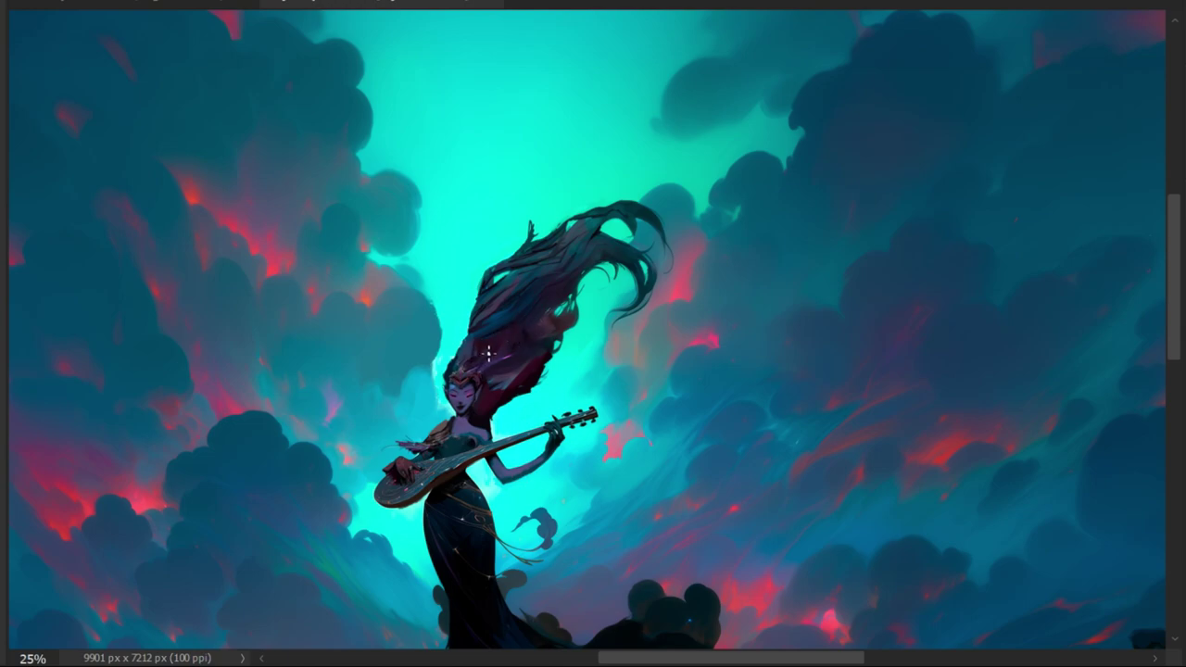
Darken the hair edge beside the neck with a small stroke and save the painting.
{"action": "left_click_drag", "start_coordinate": [488, 353], "coordinate": [489, 312]}
{"action": "scroll", "coordinate": [491, 315], "scroll_direction": "up", "scroll_amount": 3, "text": "alt"}
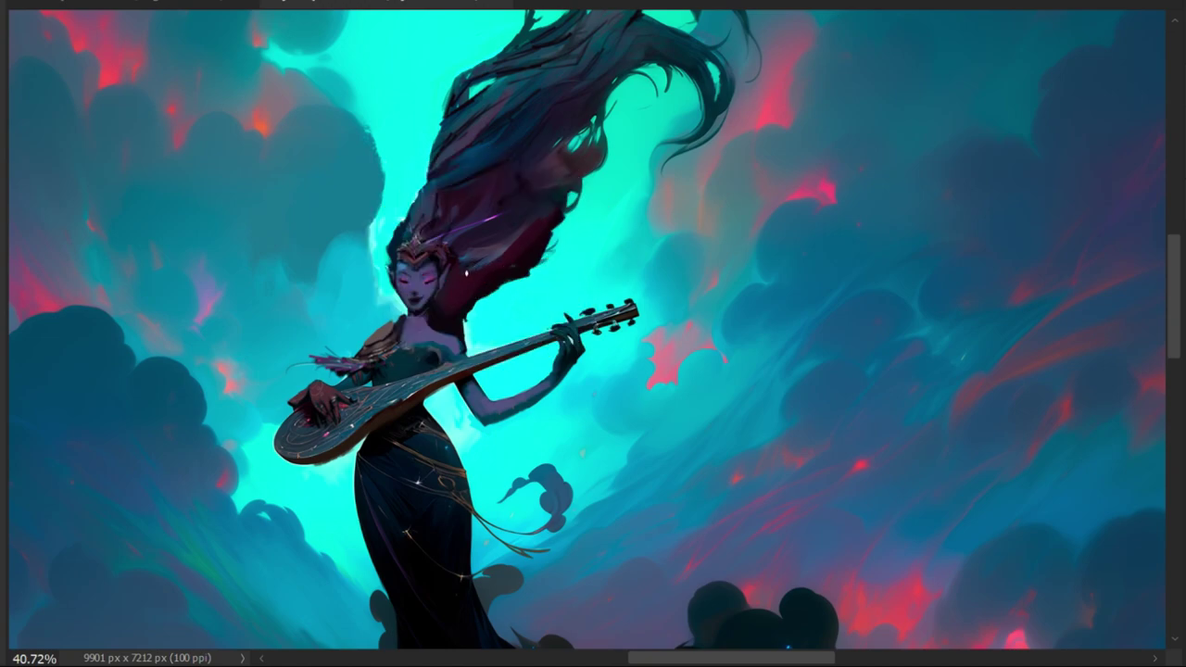
{"action": "left_click_drag", "start_coordinate": [443, 276], "coordinate": [454, 308]}
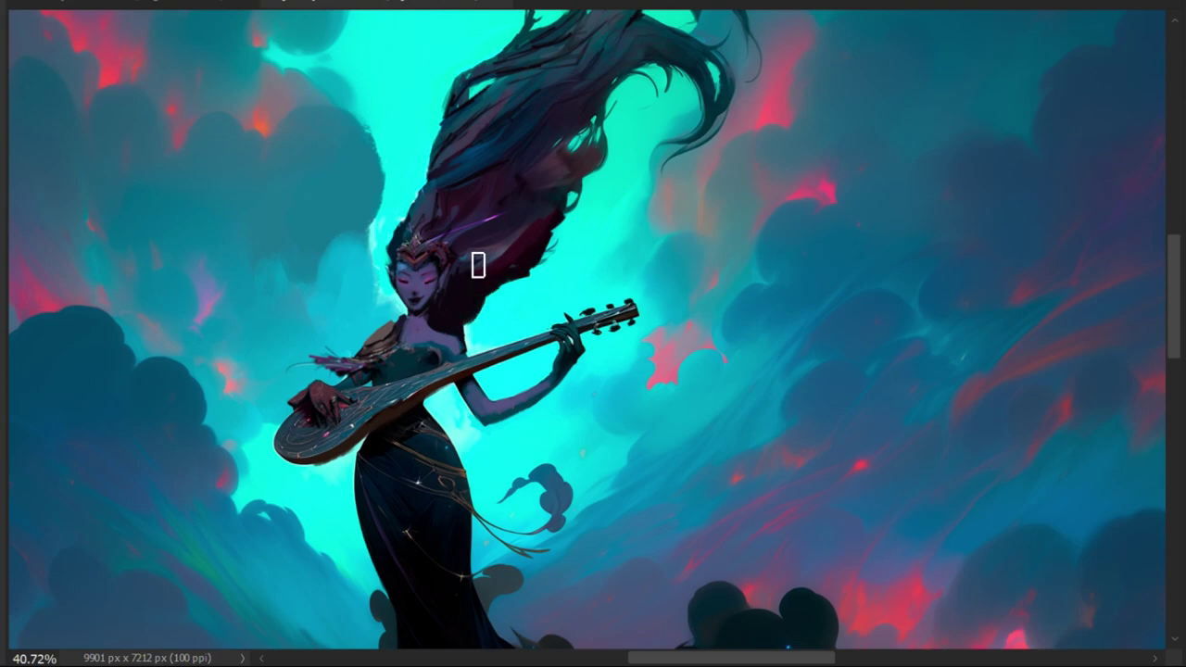
{"action": "scroll", "coordinate": [794, 127], "scroll_direction": "up", "scroll_amount": 1}
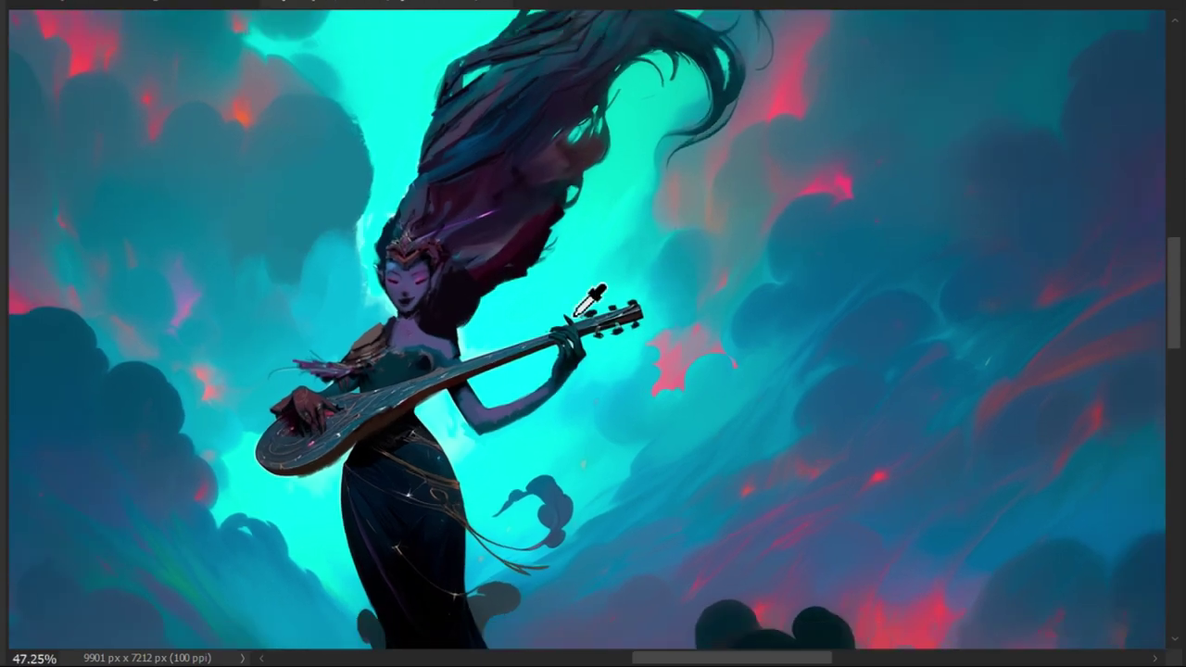
{"action": "scroll", "coordinate": [482, 278], "scroll_direction": "down", "scroll_amount": 3}
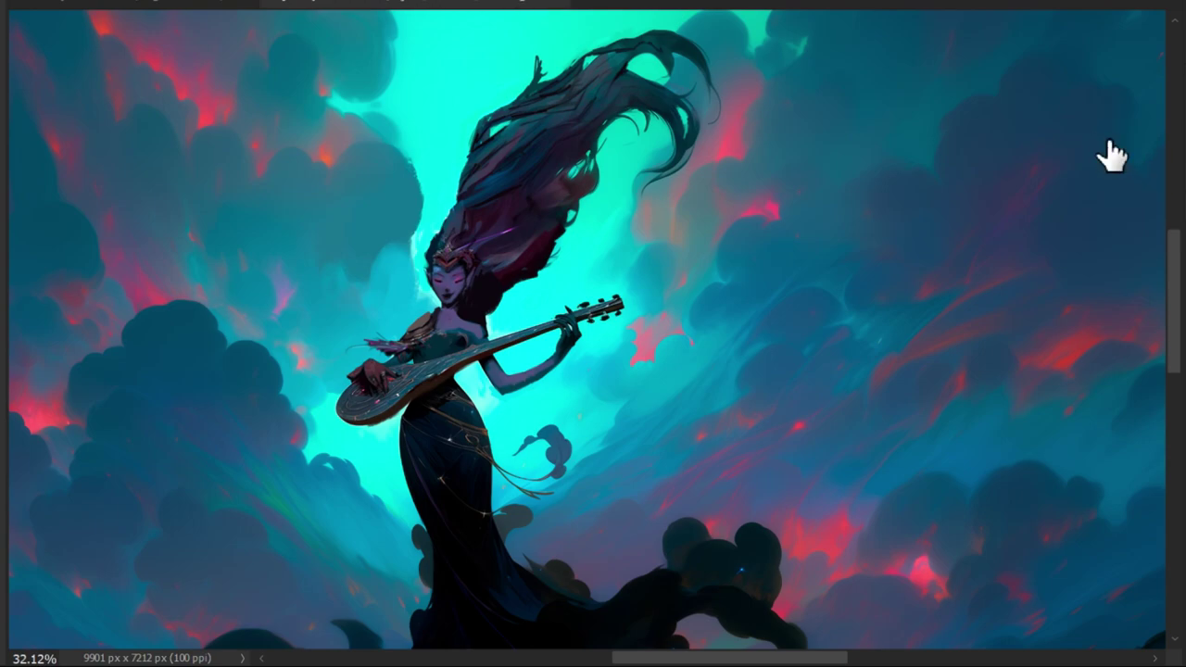
{"action": "key", "text": "ctrl+s"}
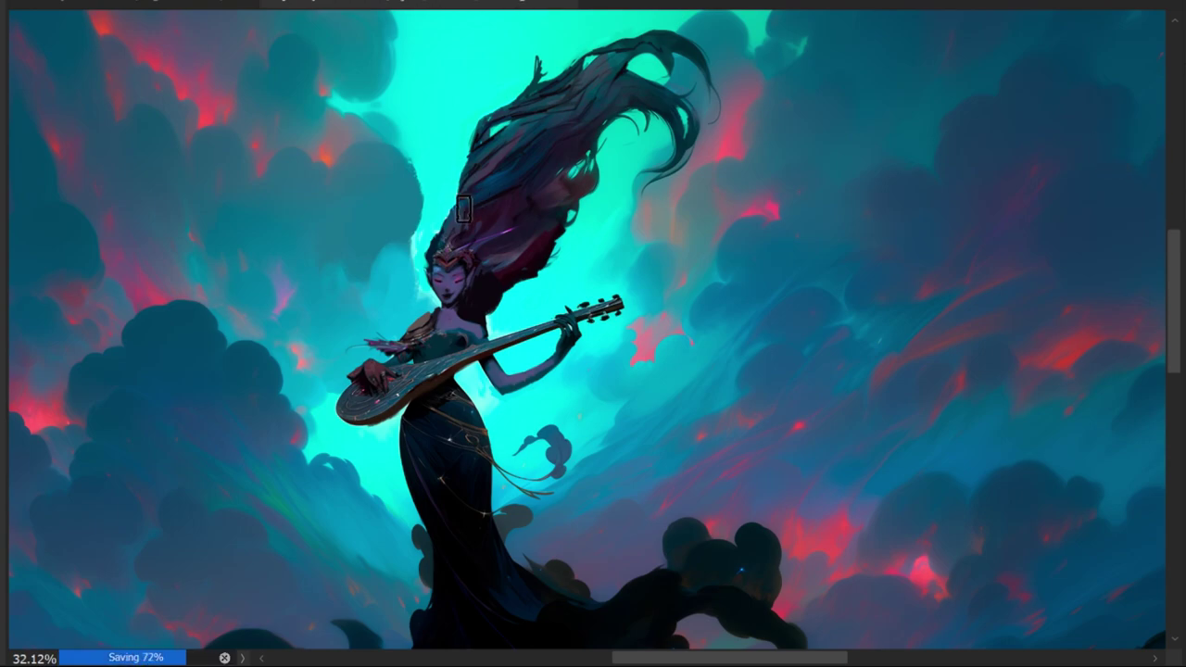